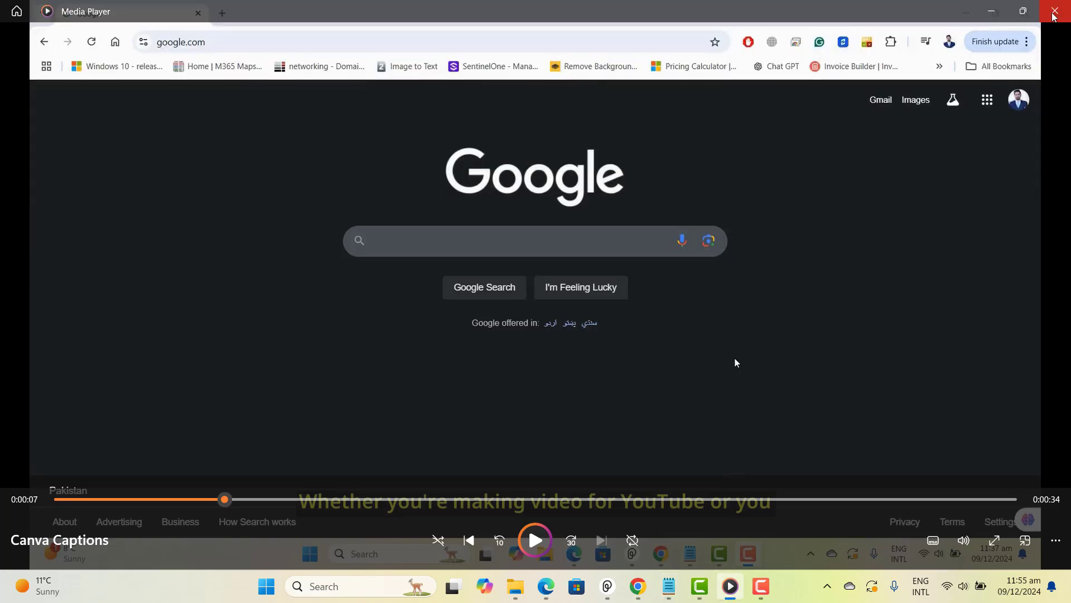
# - Close the open video and preview the "Canva Captions Example" MP4 from the Canva Captions Example folder, pausing it after a few seconds
pyautogui.click(1054, 11)
pyautogui.click(548, 593)
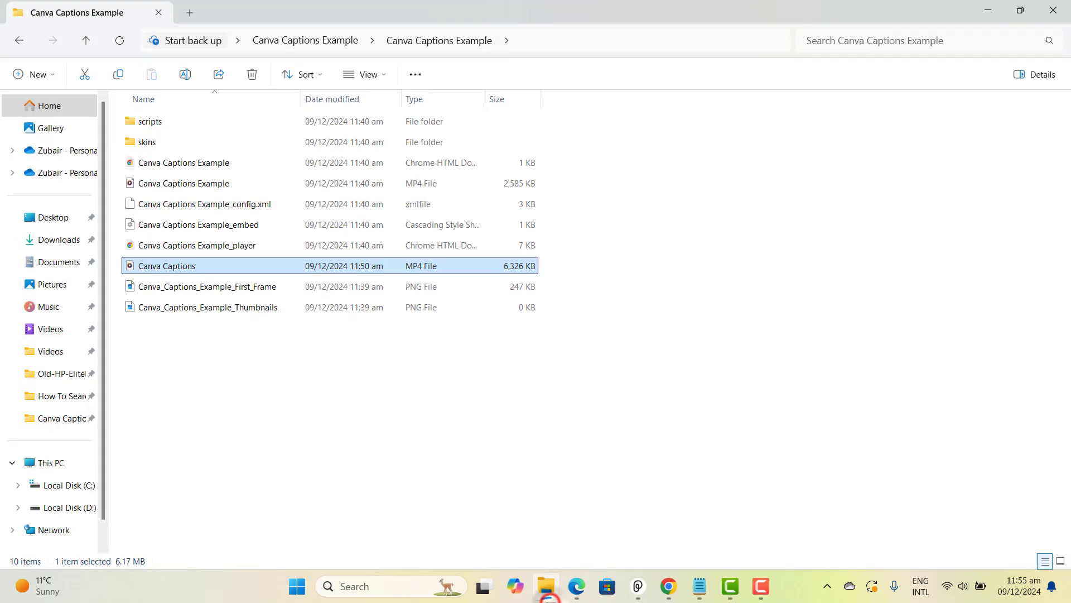
pyautogui.click(449, 493)
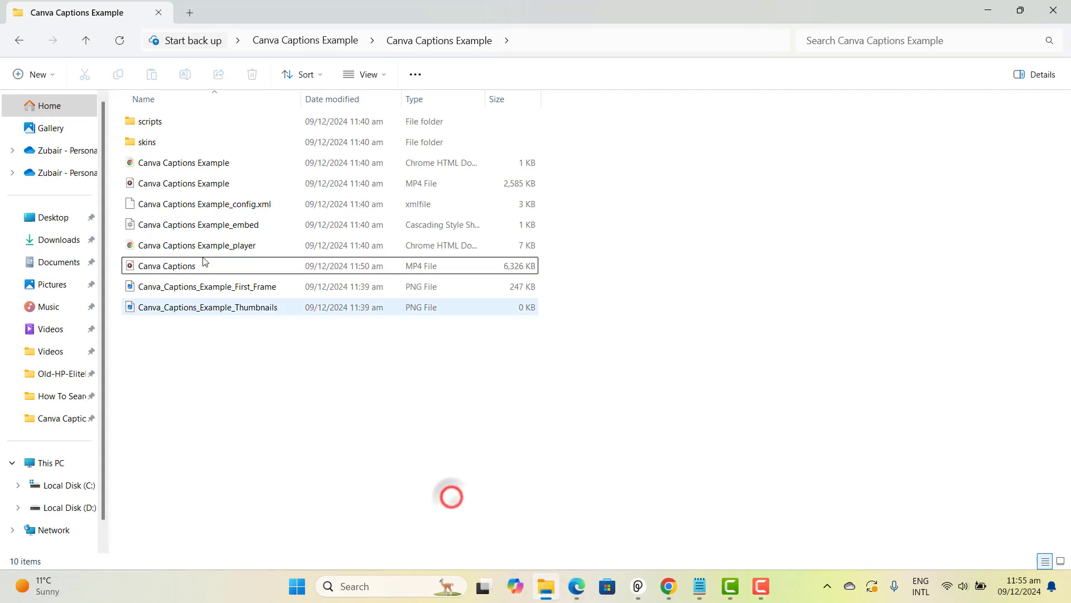
pyautogui.doubleClick(184, 183)
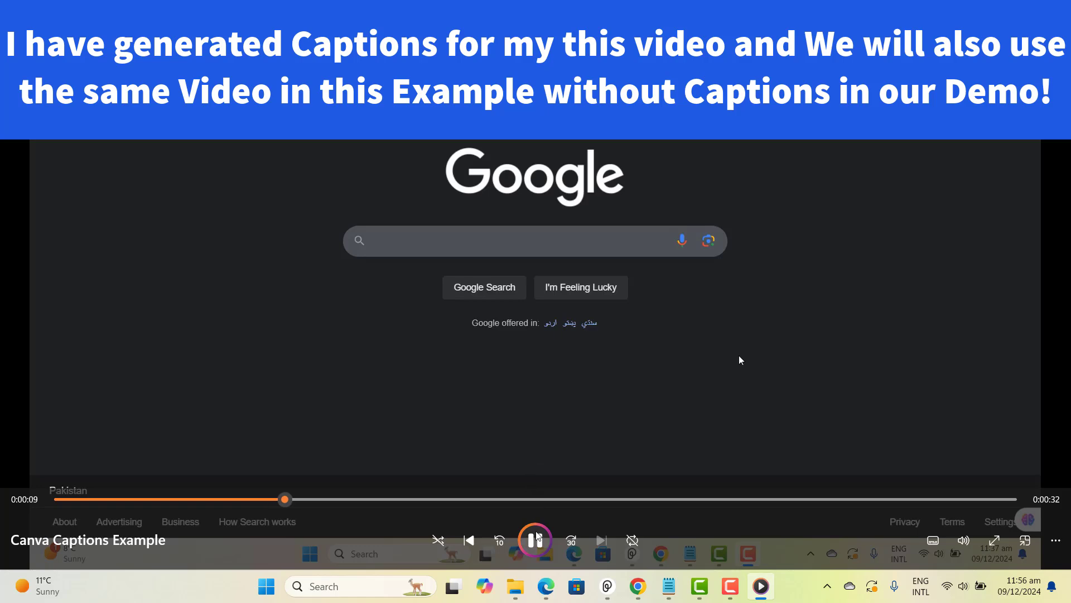
pyautogui.press('space')
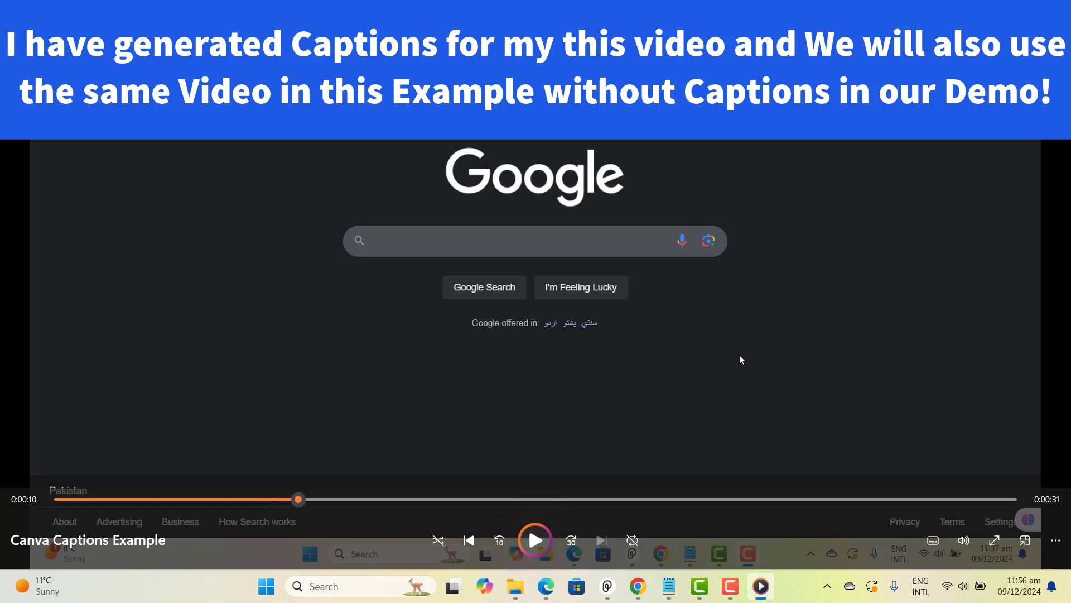
# - Close the uncaptioned video, play the "Canva Captions" MP4 to preview its captions, and minimize the player
pyautogui.click(1058, 9)
pyautogui.click(692, 338)
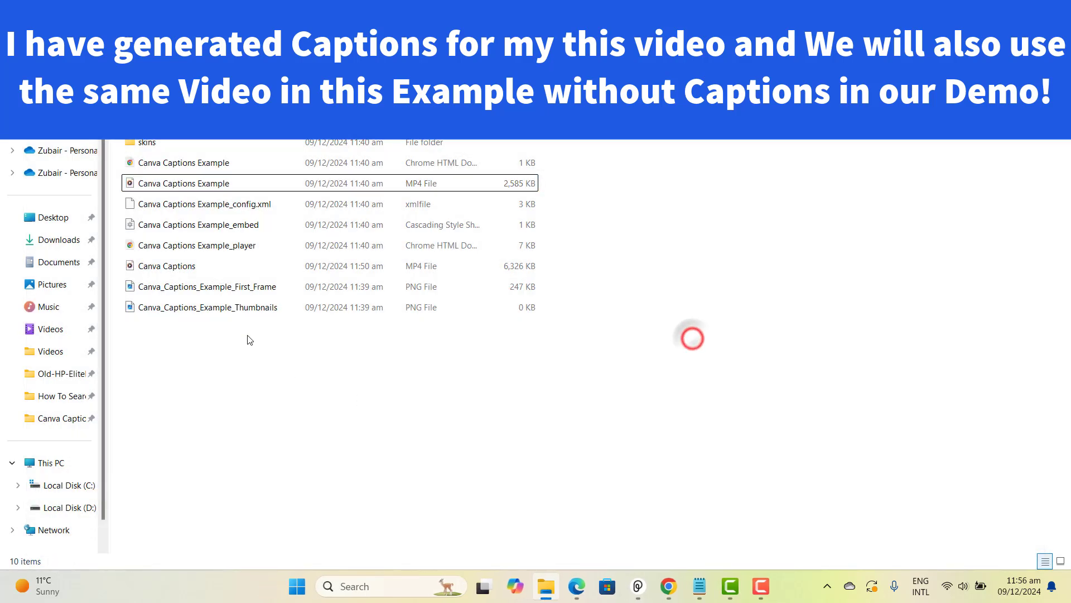
pyautogui.doubleClick(182, 271)
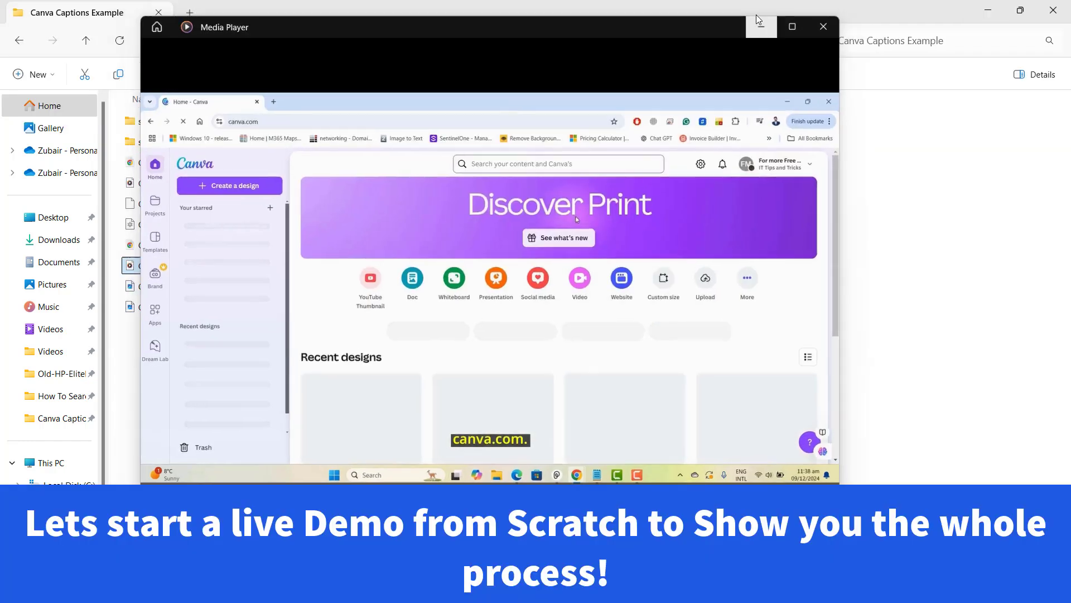
pyautogui.click(755, 14)
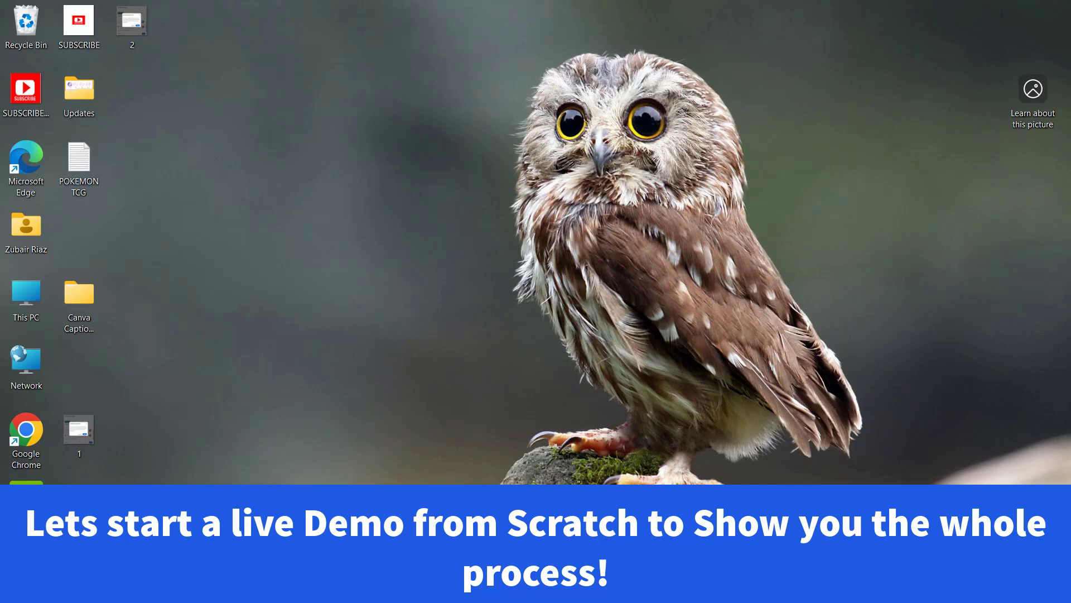
# - Open a maximized Chrome Incognito window and go to canva.com
pyautogui.moveTo(638, 589)
pyautogui.click(714, 518)
pyautogui.click(980, 146)
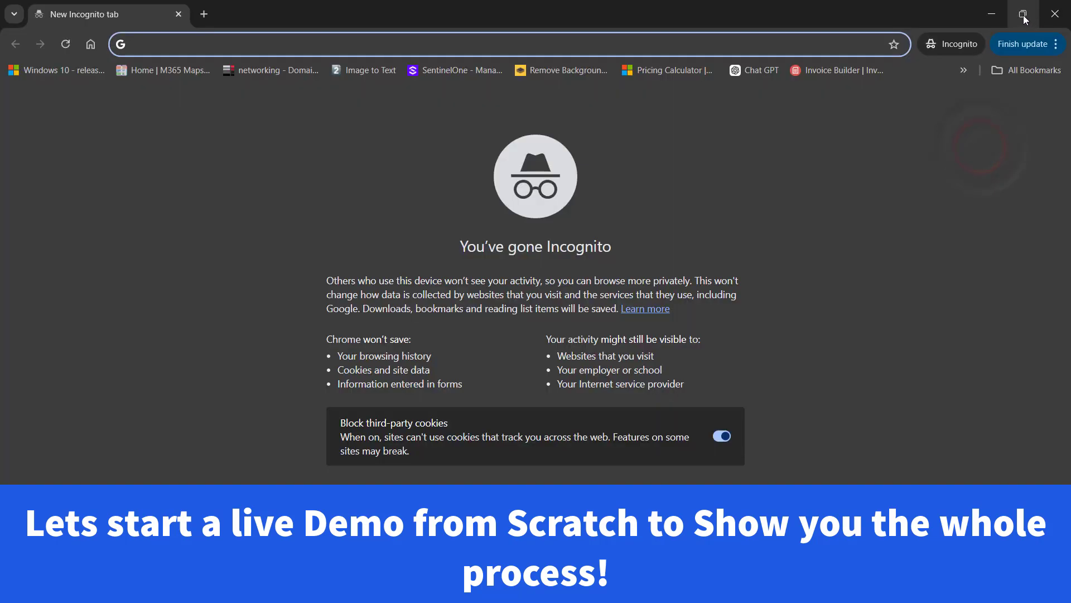
pyautogui.click(1024, 18)
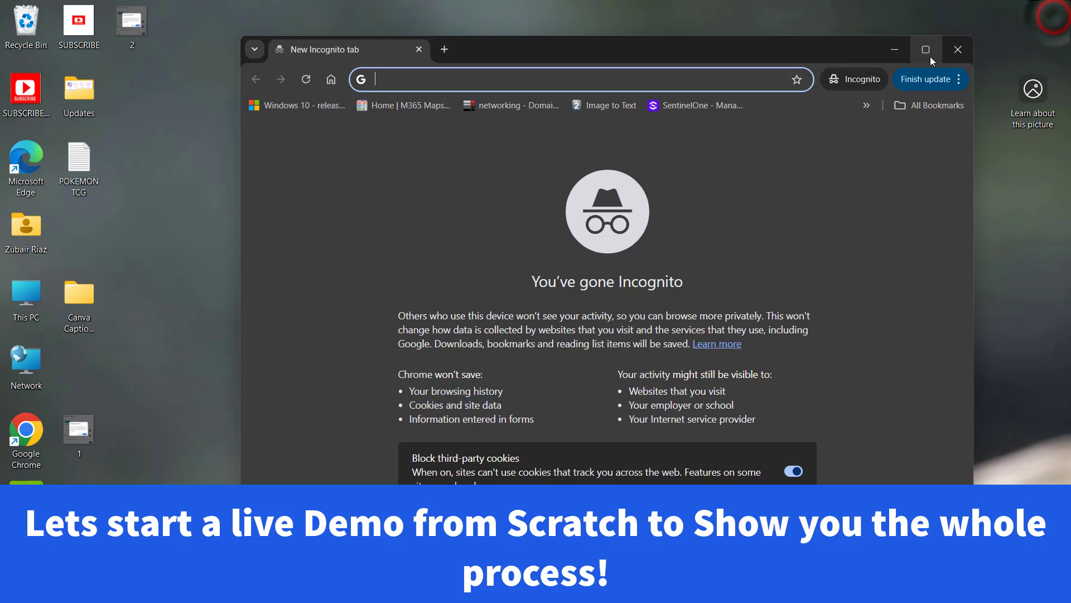
pyautogui.click(930, 54)
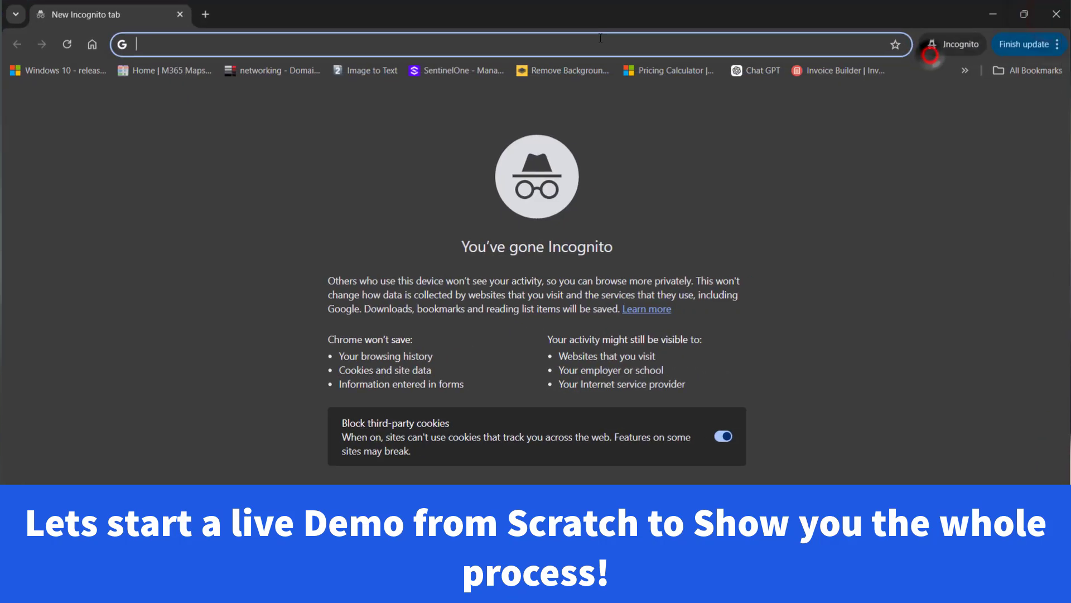
pyautogui.click(545, 37)
pyautogui.click(534, 55)
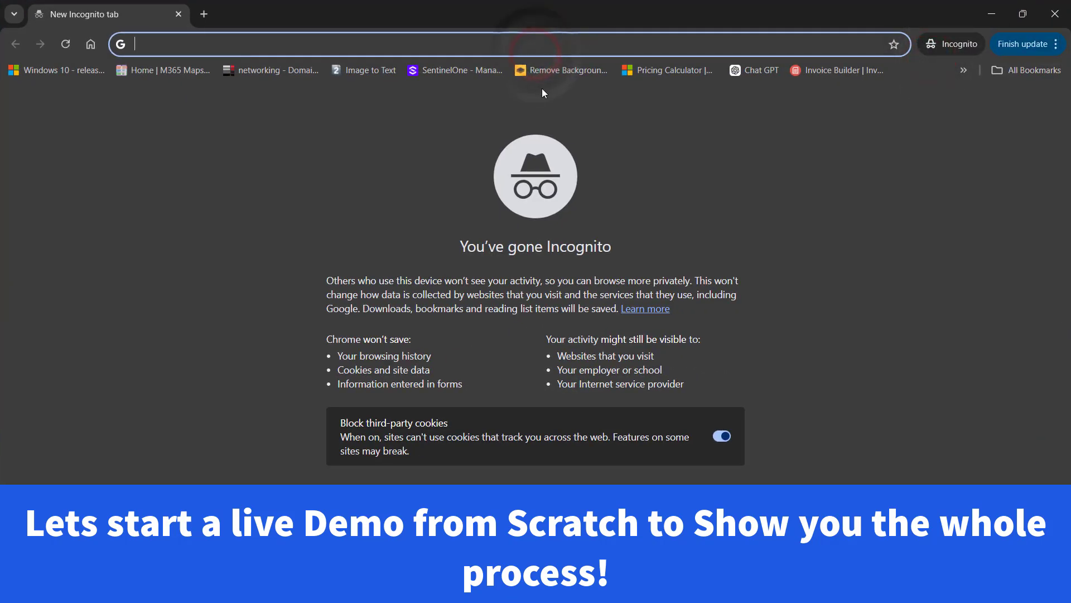
pyautogui.write('canva.com')
pyautogui.press('Return')
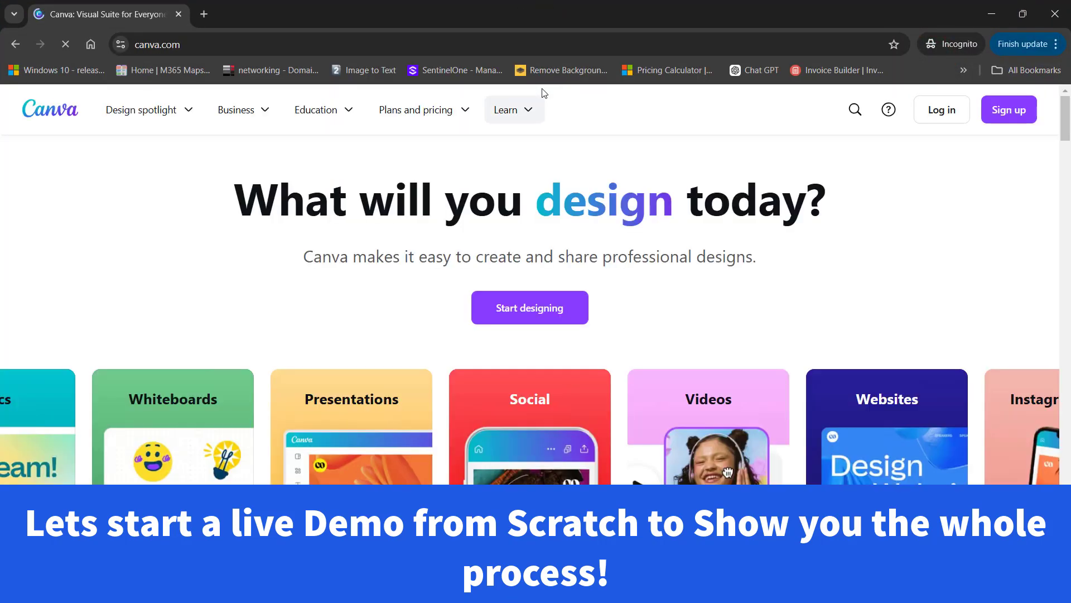
# - Start designing and sign in to Canva with a Google account, entering the account's e-mail and approving the sign-in
pyautogui.click(531, 311)
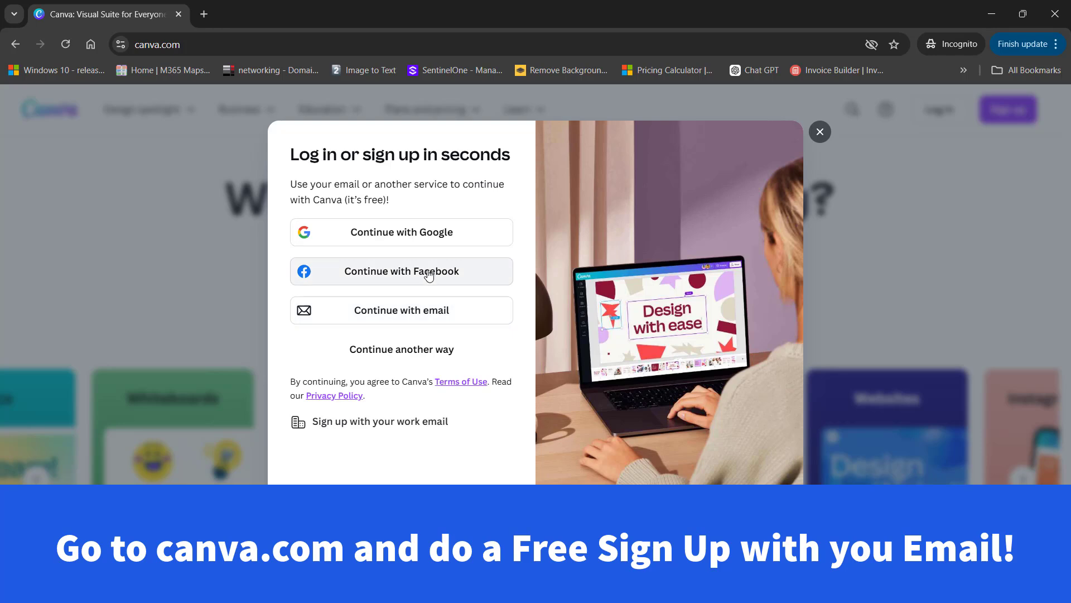
pyautogui.click(414, 232)
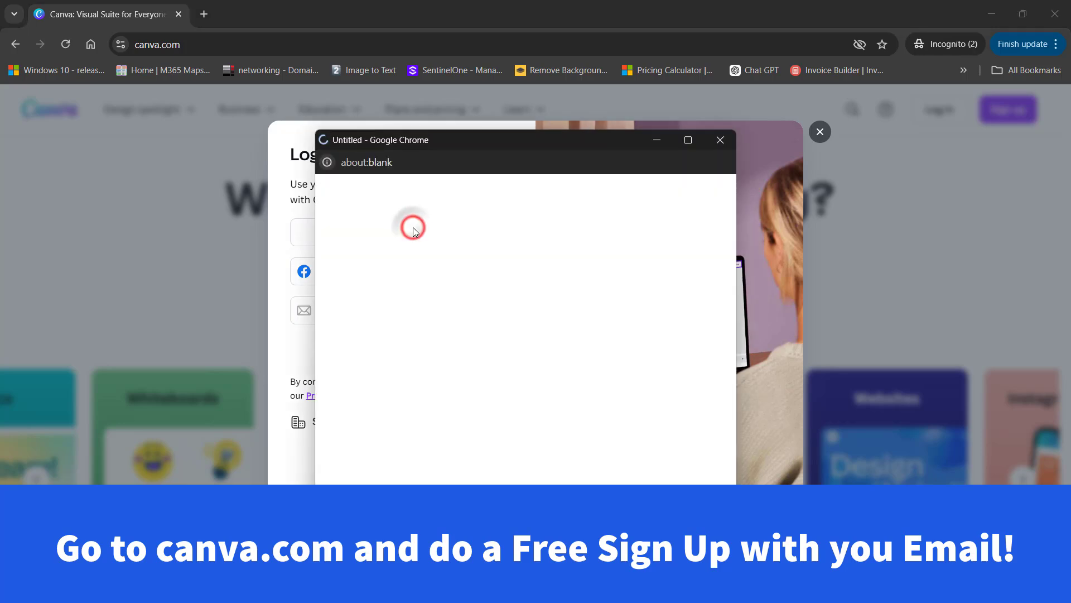
pyautogui.moveTo(526, 142); pyautogui.dragTo(720, 143)
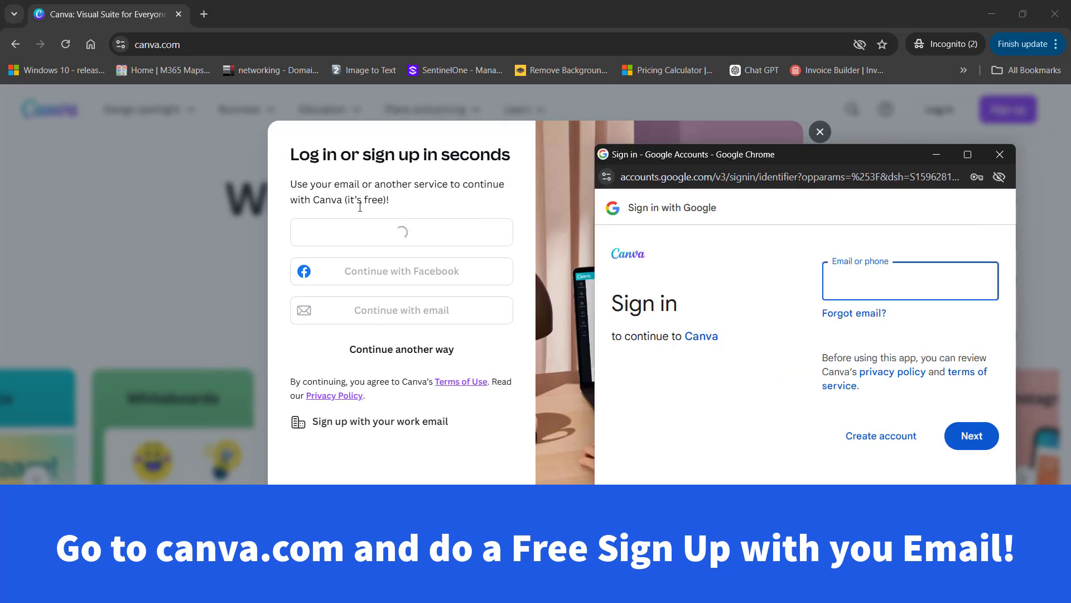
pyautogui.click(903, 289)
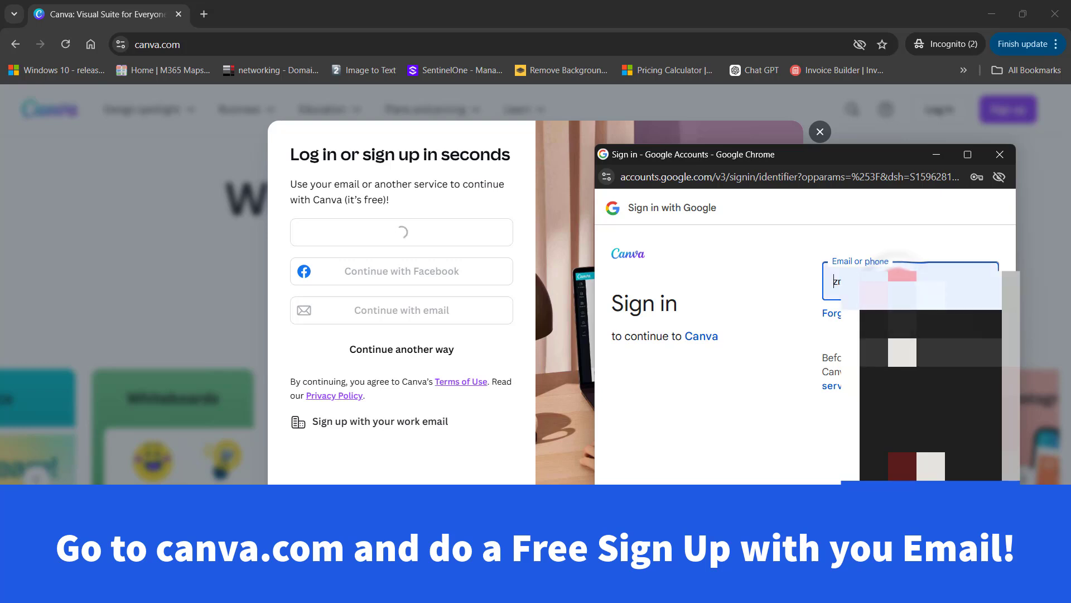
pyautogui.click(924, 352)
pyautogui.click(959, 438)
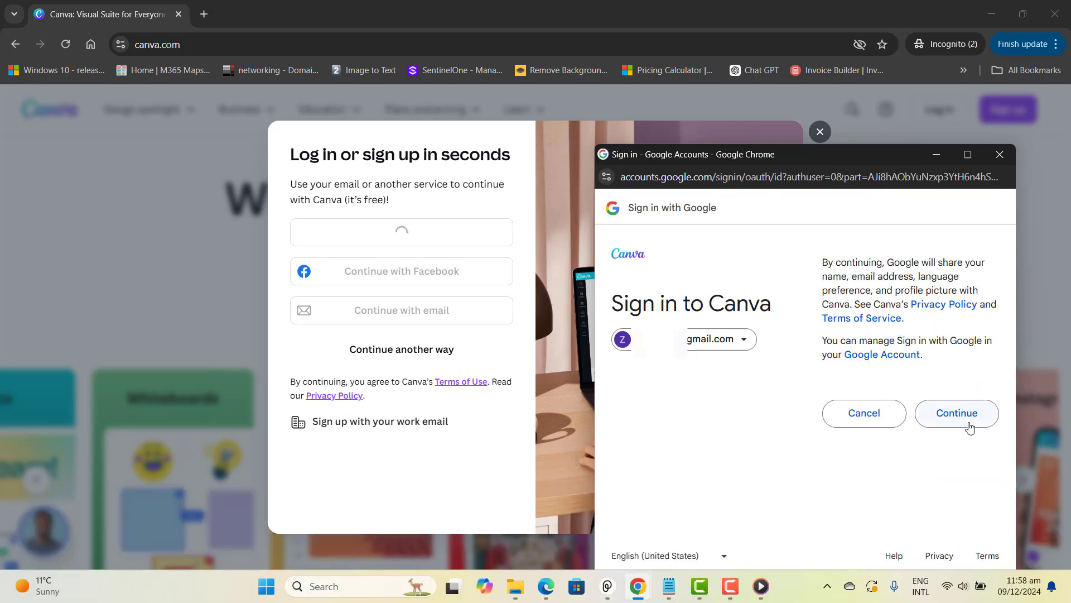
pyautogui.click(970, 426)
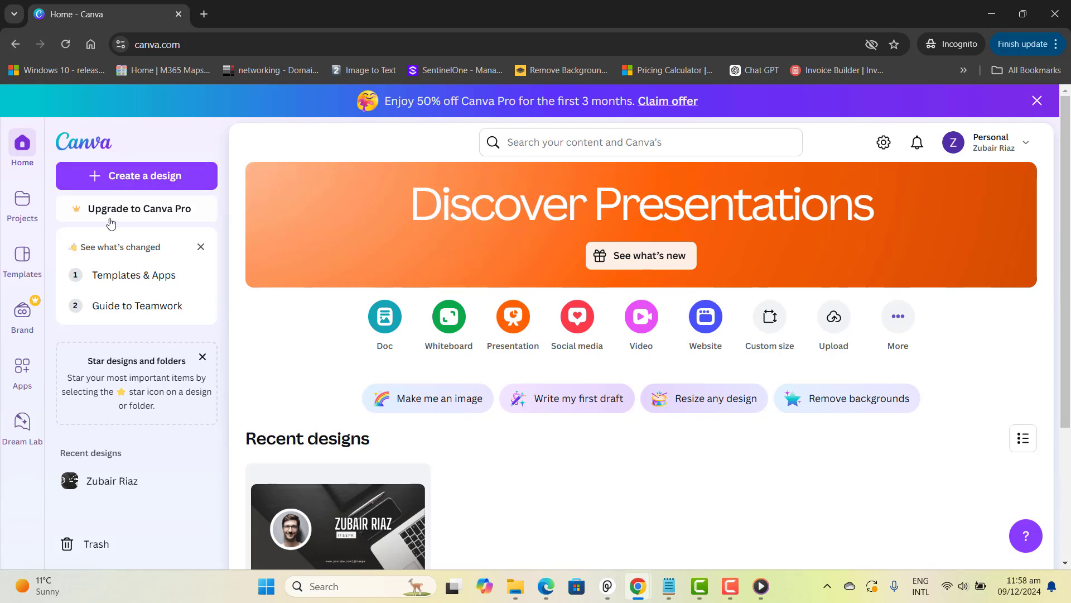
# - Create a new blank Video (1080p) design
pyautogui.click(132, 176)
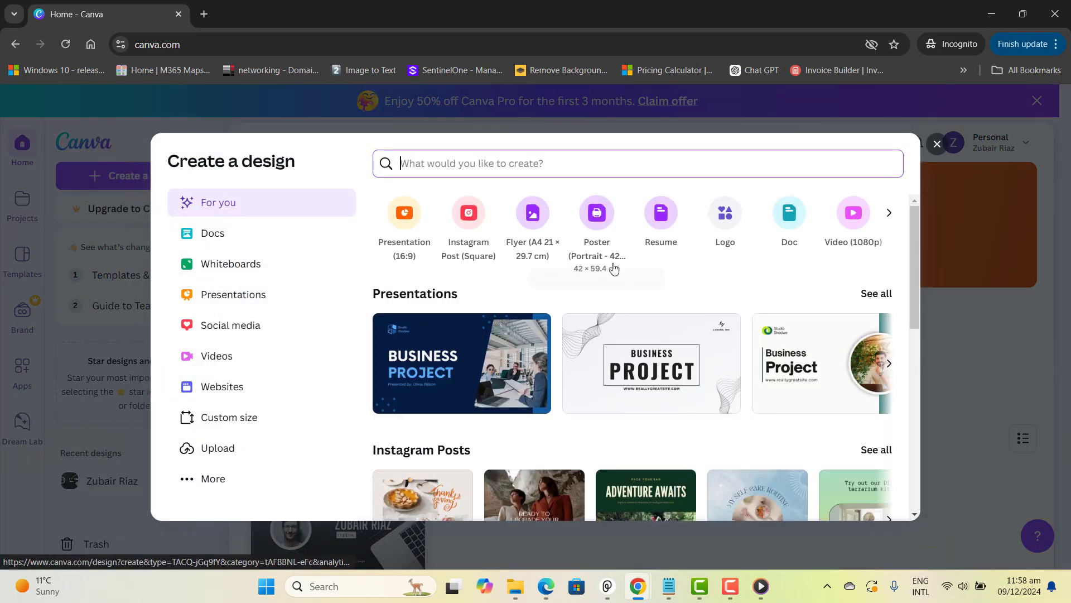
pyautogui.click(225, 359)
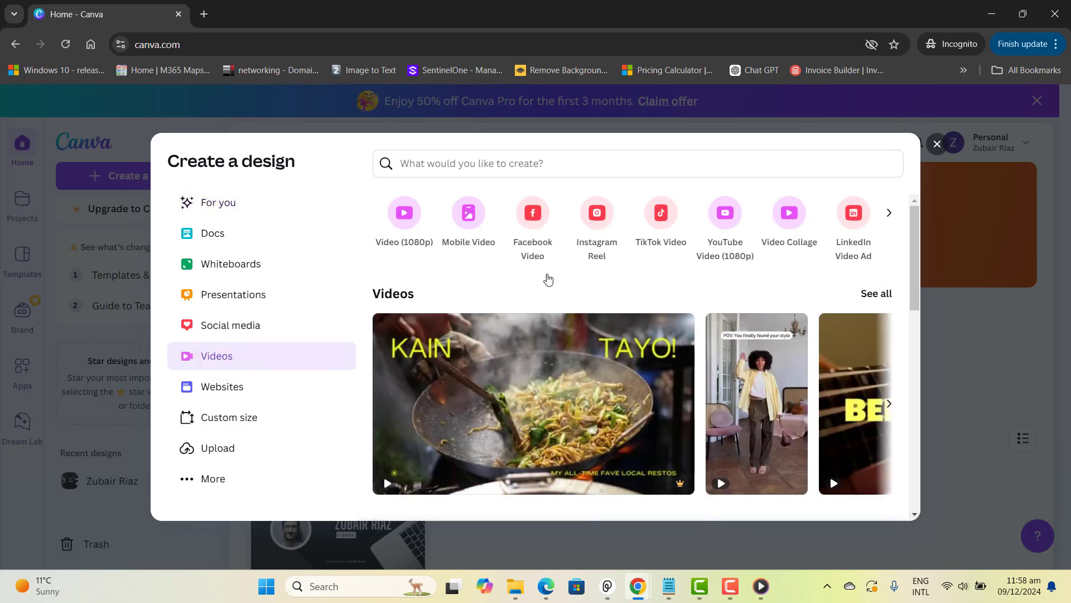
pyautogui.click(402, 227)
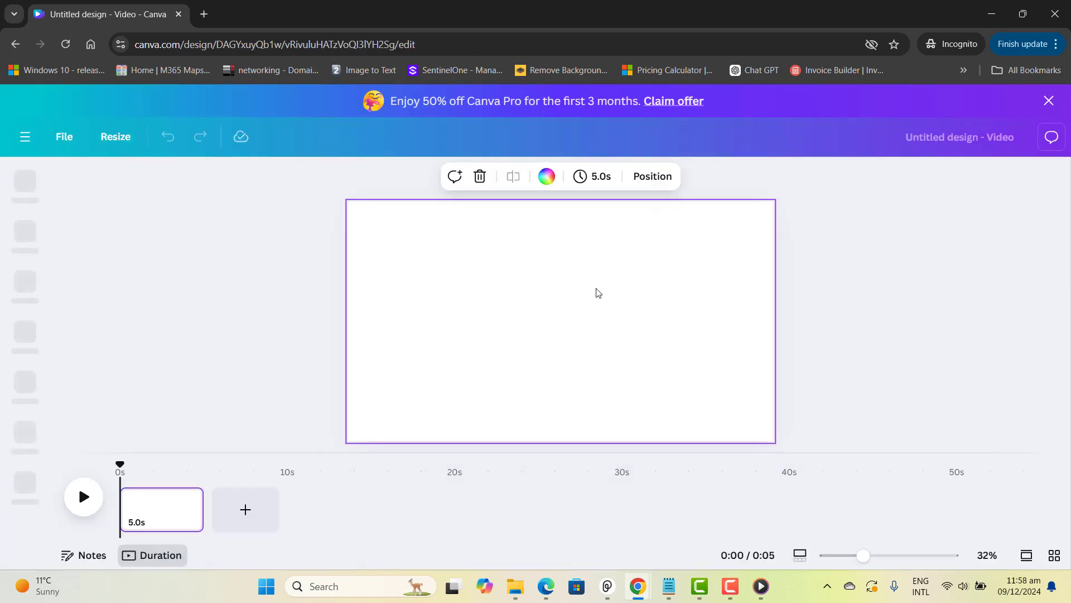
# - Upload the "Canva Captions Example" MP4 file to the design's video uploads
pyautogui.click(20, 399)
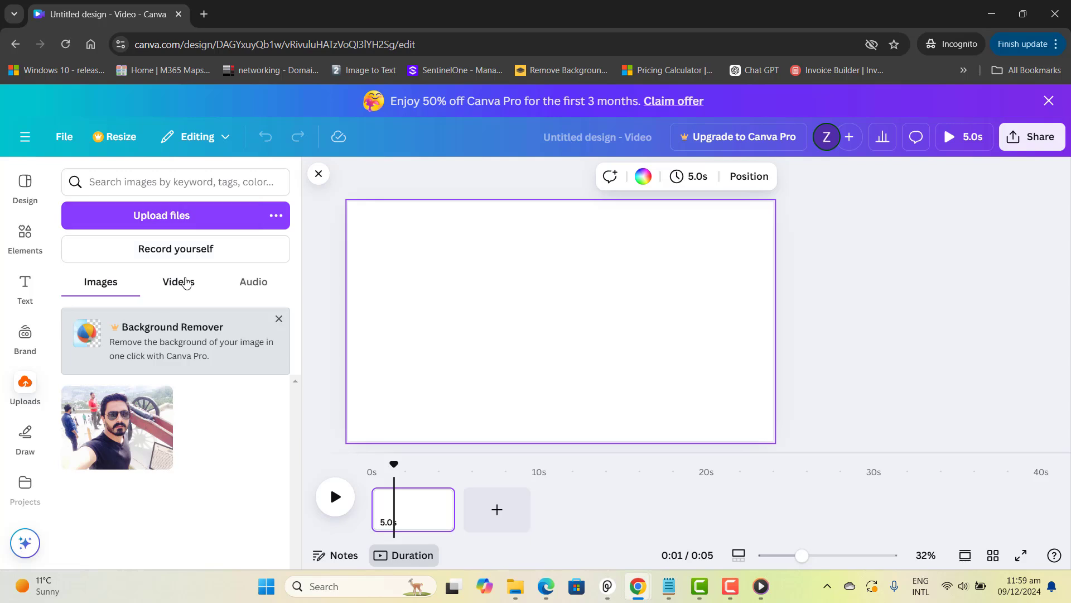
pyautogui.click(186, 283)
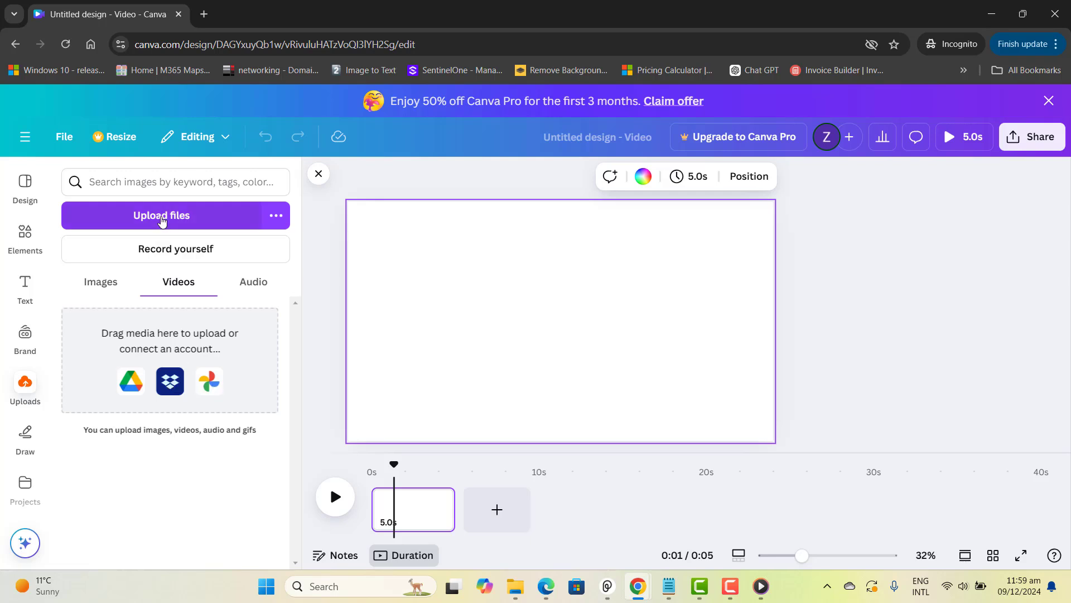
pyautogui.click(162, 216)
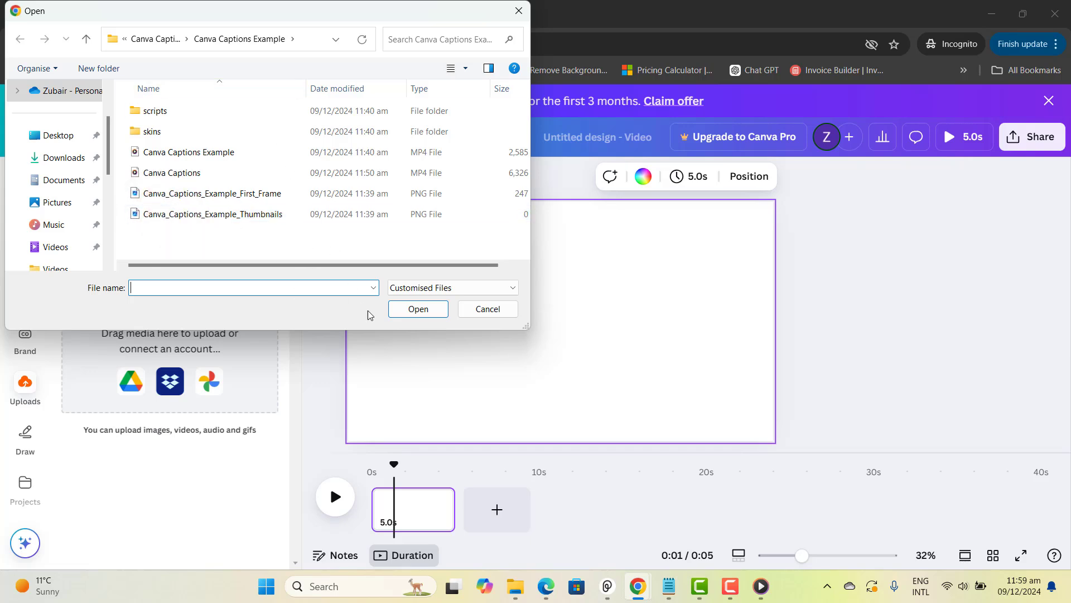
pyautogui.doubleClick(191, 152)
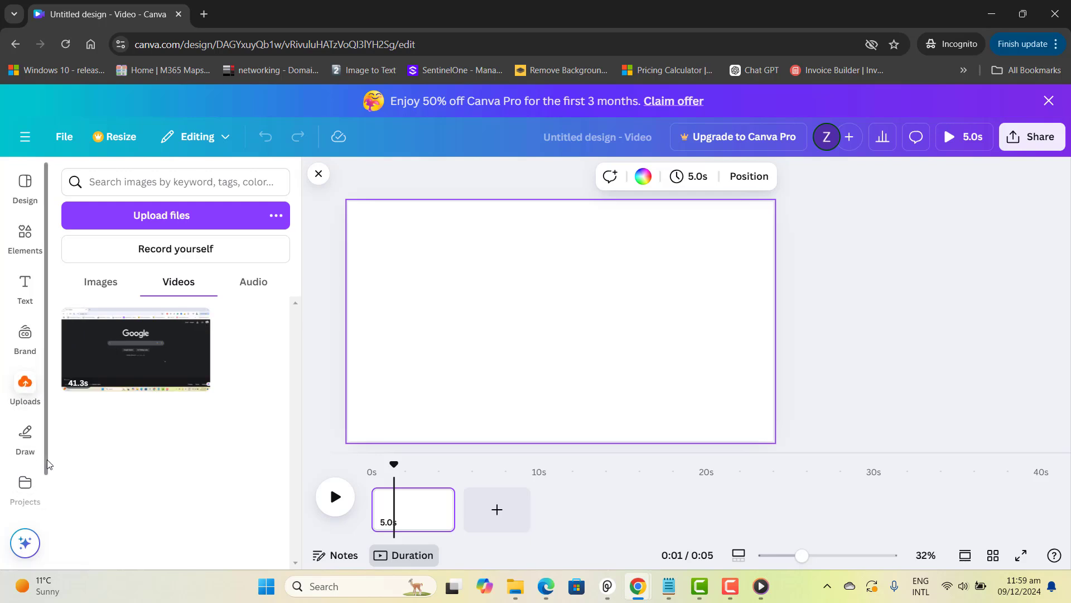
# - Search the Canva apps for "Subtitles" and open the Translate Subtitle app
pyautogui.moveTo(45, 462); pyautogui.dragTo(41, 542)
pyautogui.click(25, 485)
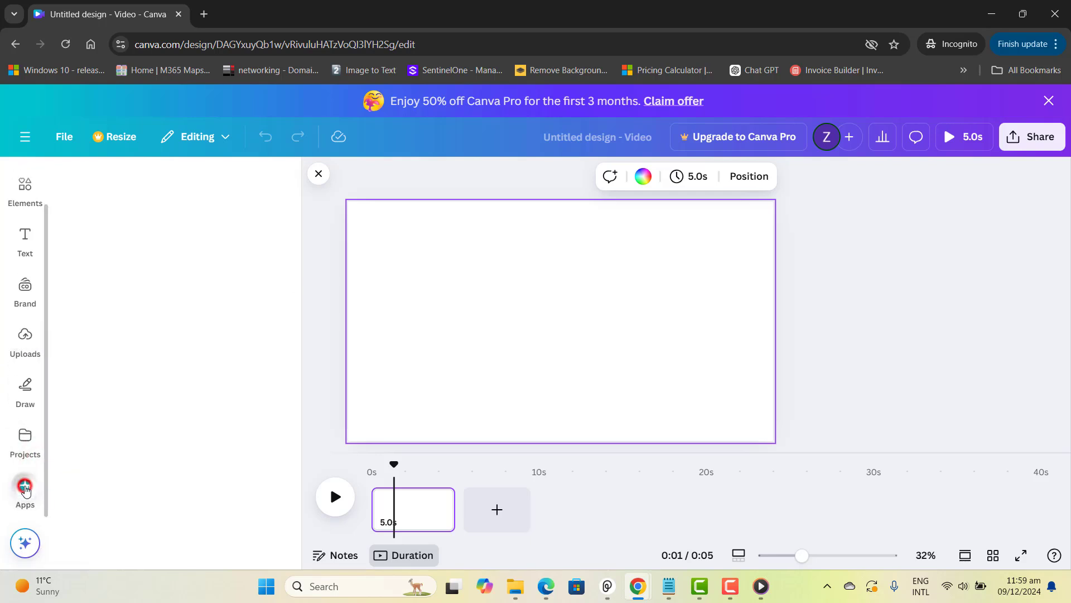
pyautogui.click(142, 177)
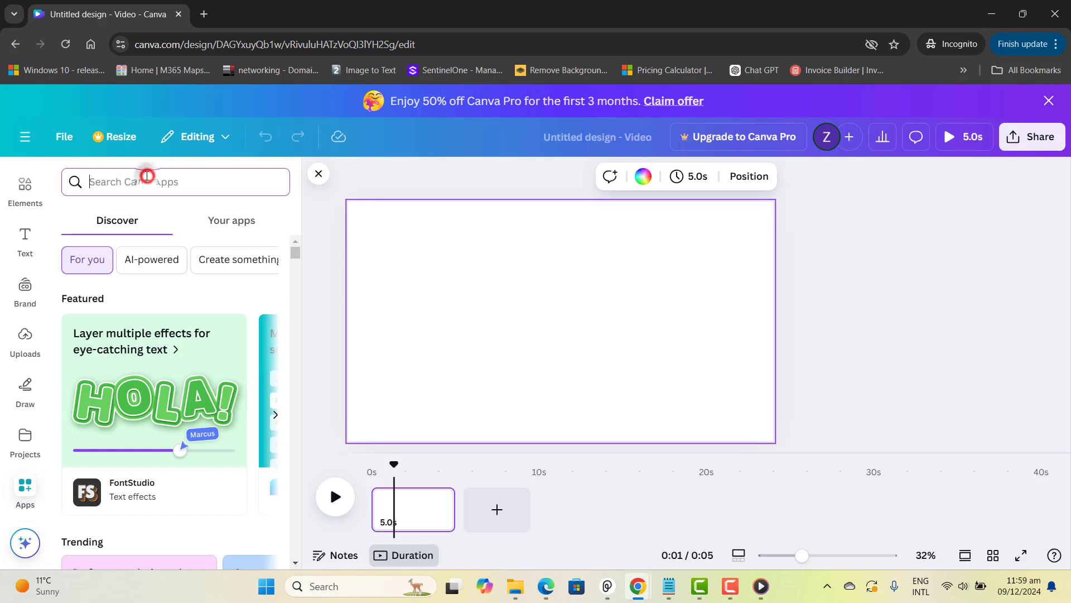
pyautogui.write('Subtitles')
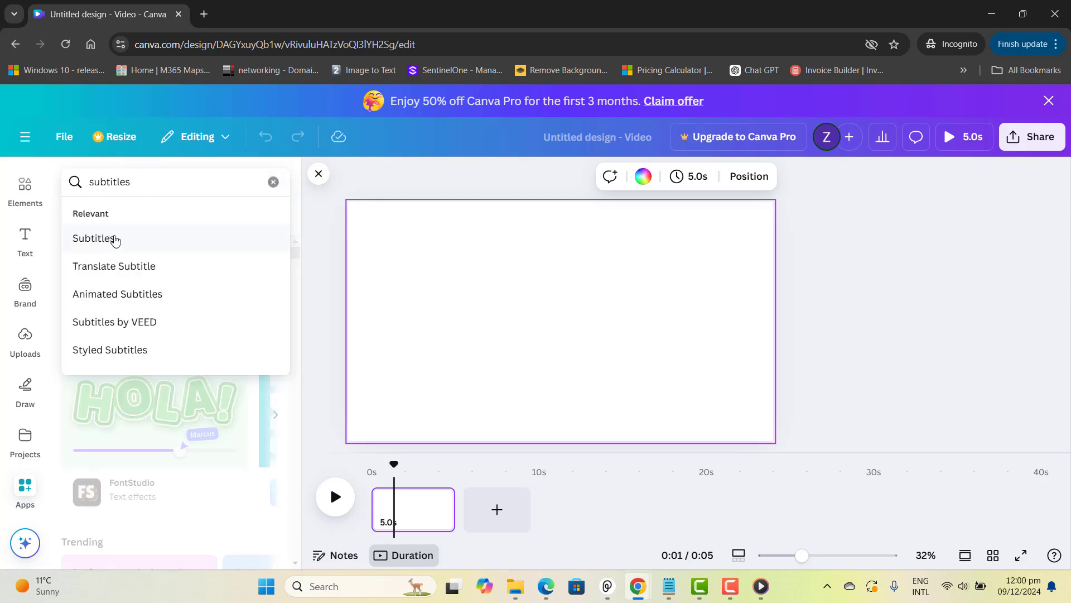
pyautogui.click(114, 236)
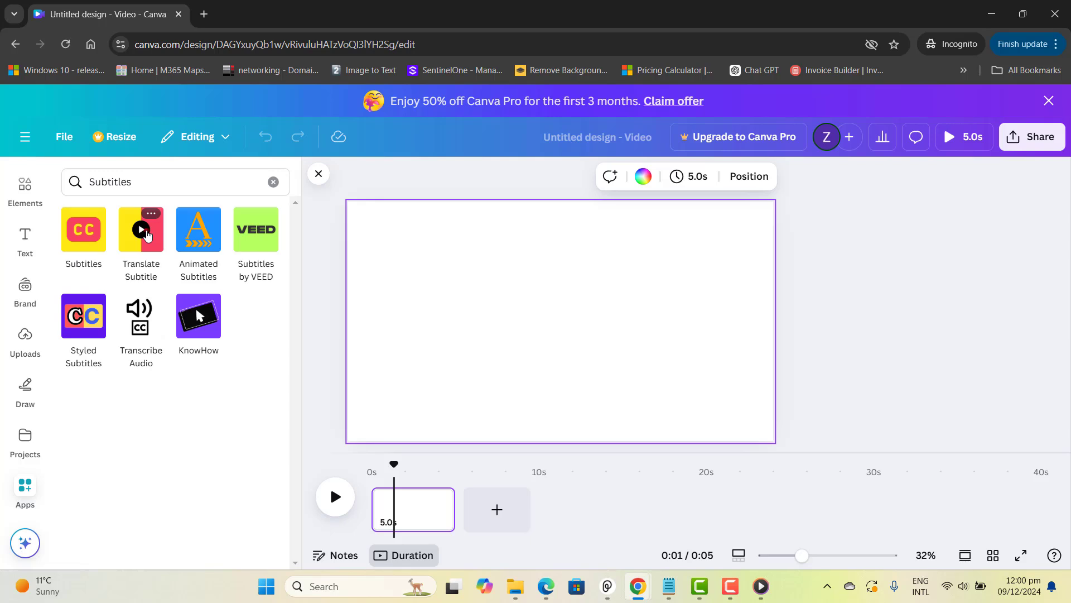
pyautogui.click(147, 235)
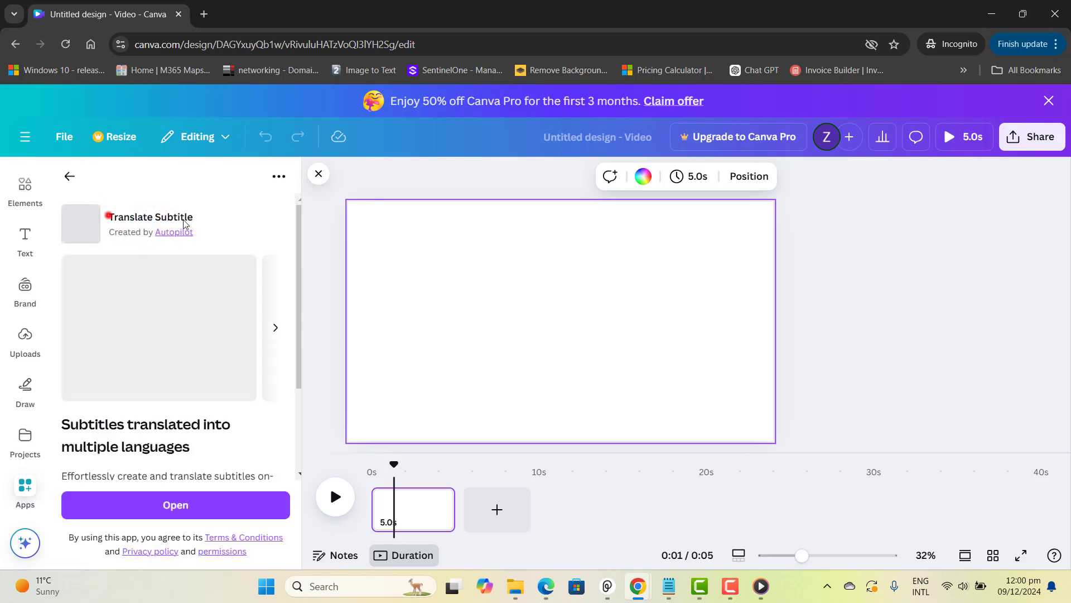
pyautogui.click(158, 506)
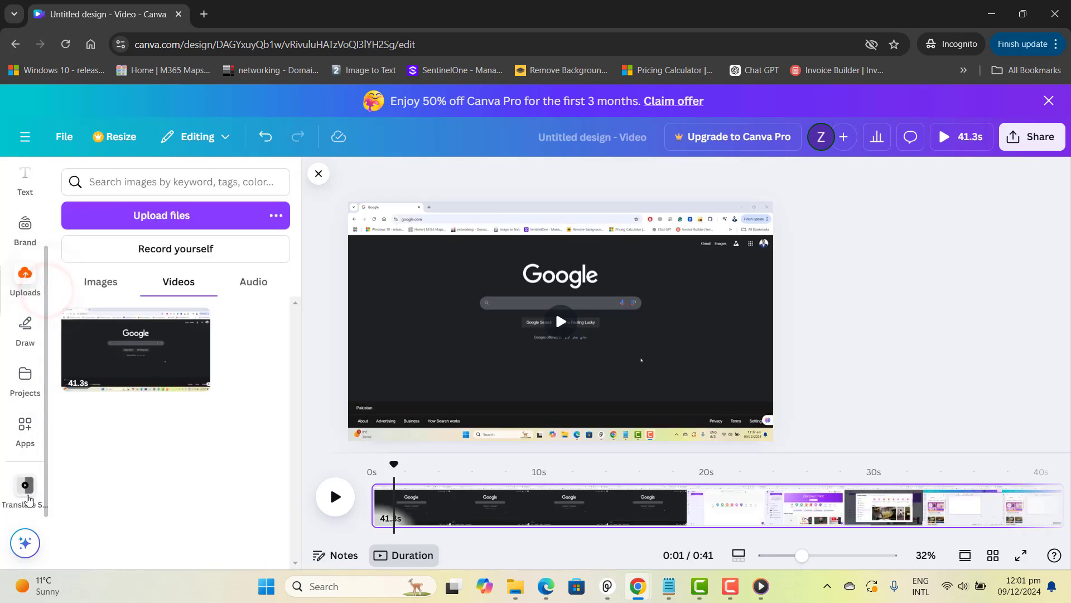
# - Return to the Translate Subtitle app, start subtitle creation, and export the design to it as MP4 Video
pyautogui.click(26, 495)
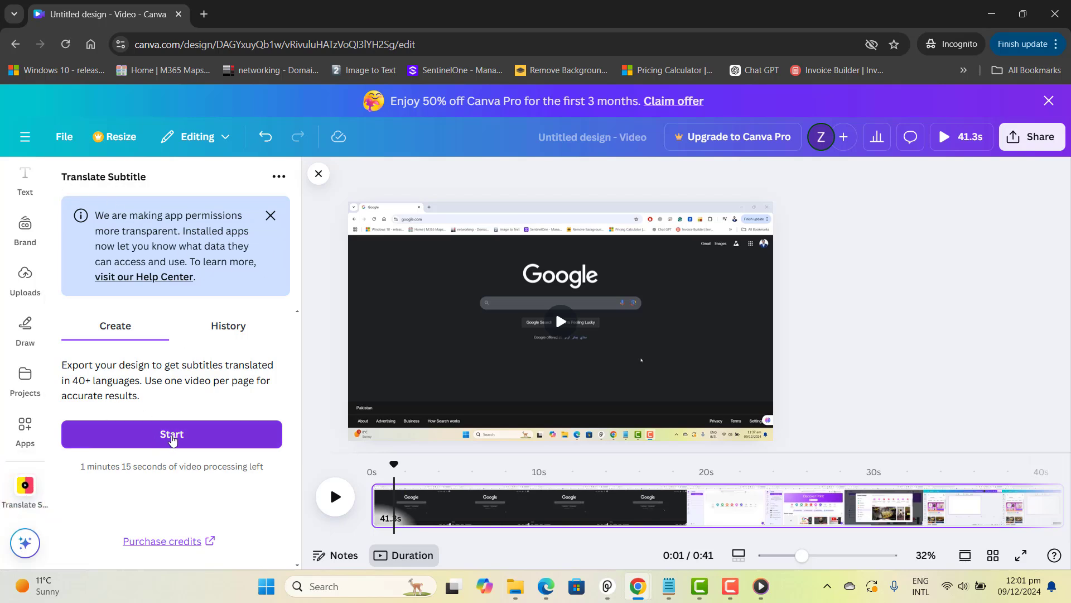
pyautogui.click(173, 440)
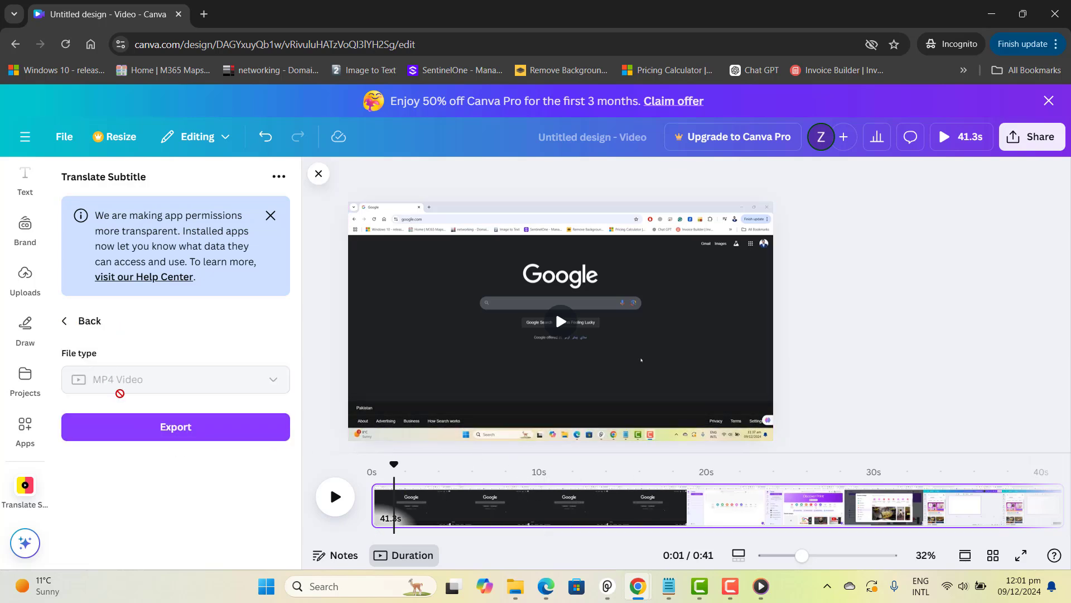
pyautogui.click(169, 438)
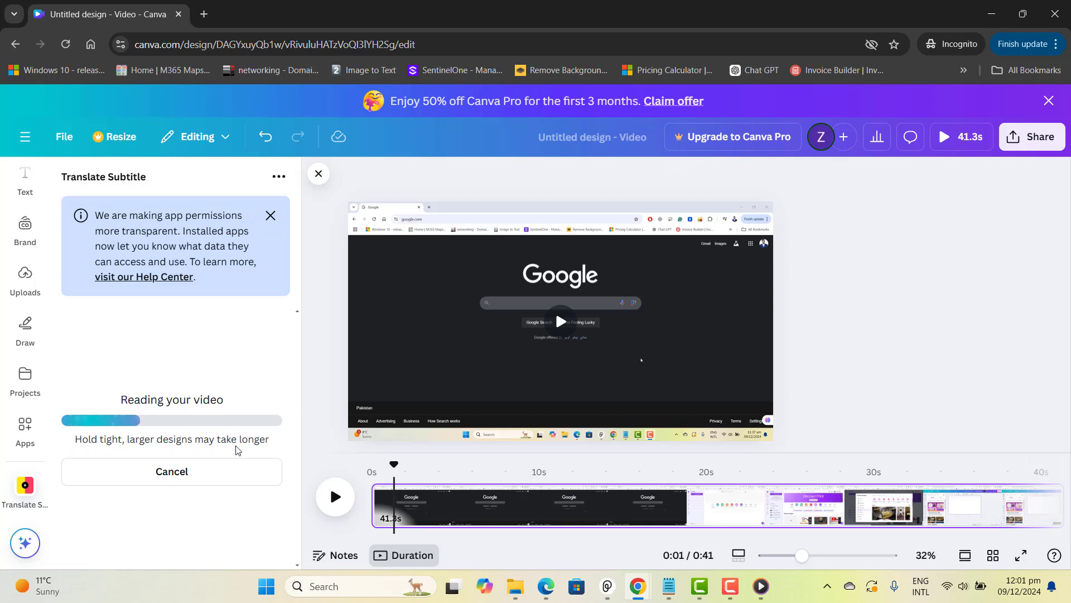
pyautogui.moveTo(732, 592)
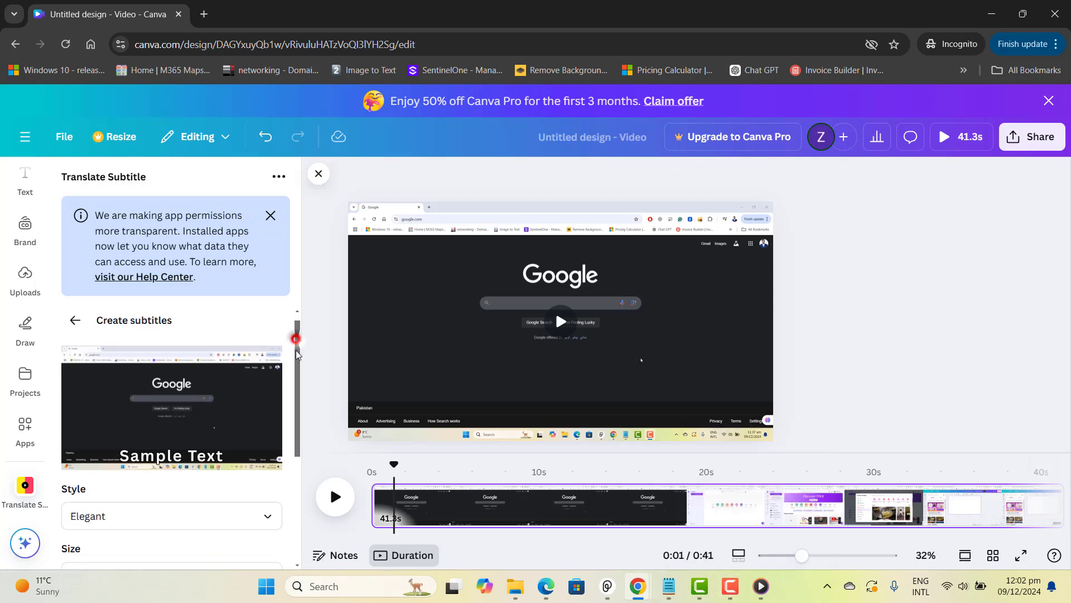
# - Dismiss the app-permissions notice and try the Neat, Elegant, Chic, Classic and Clear subtitle styles on the sample text
pyautogui.scroll(-2, 296, 349)
pyautogui.click(266, 418)
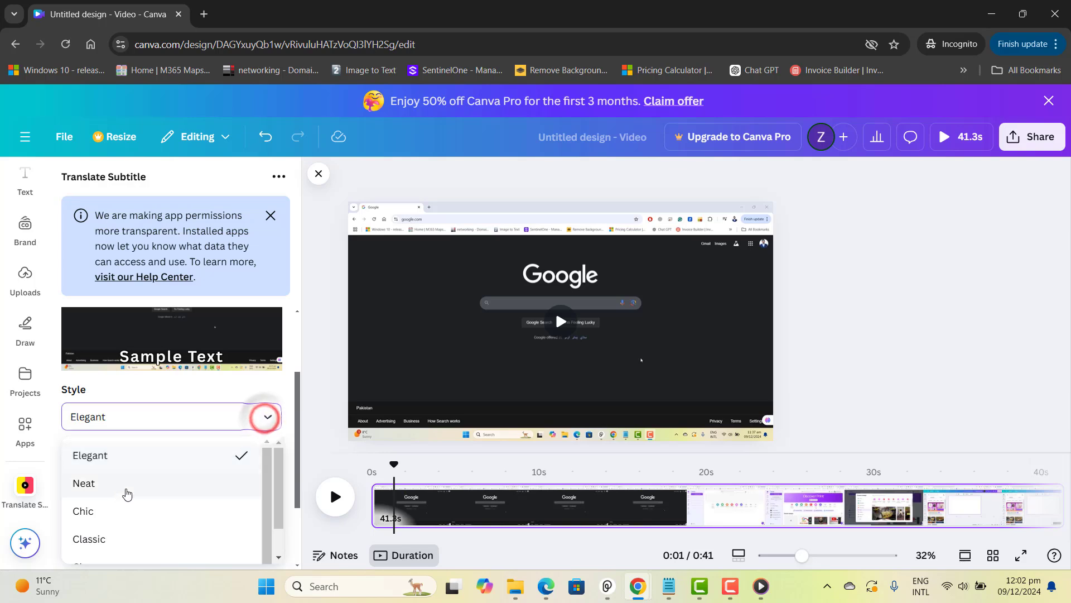
pyautogui.click(101, 484)
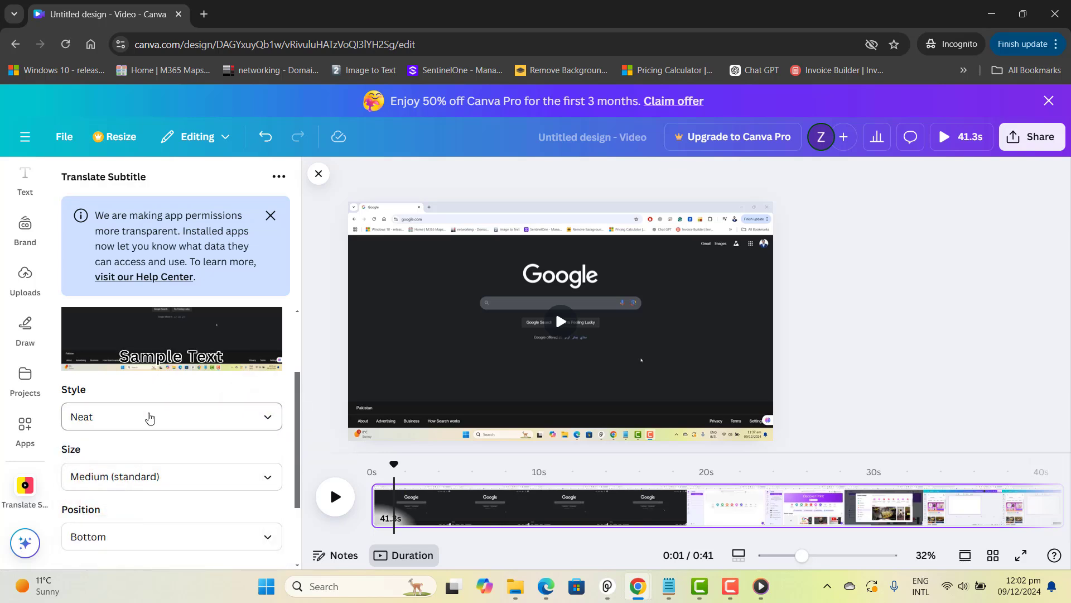
pyautogui.click(277, 217)
pyautogui.click(164, 314)
pyautogui.click(120, 353)
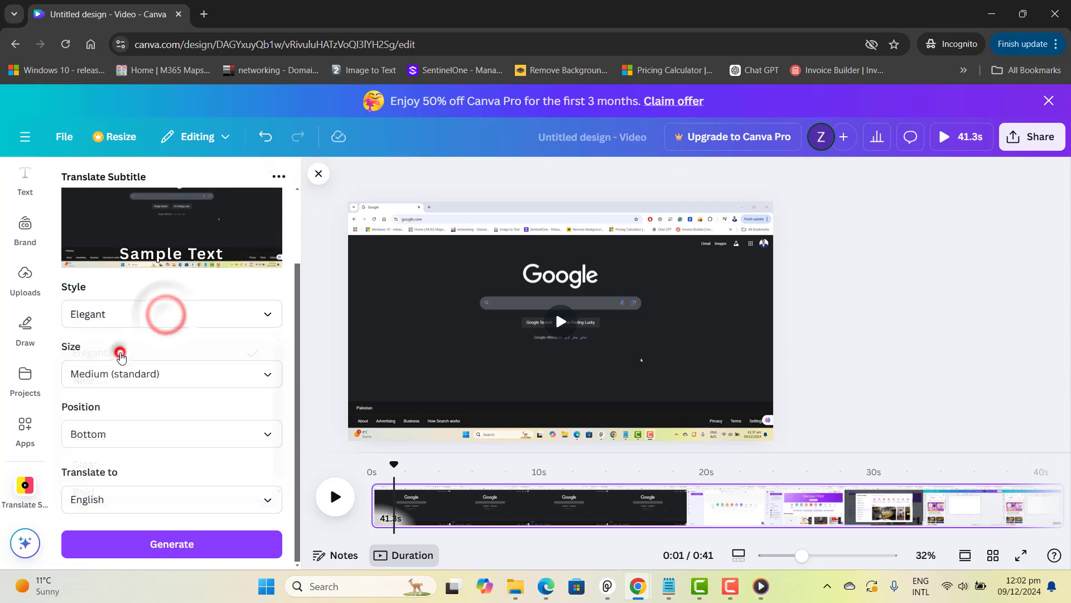
pyautogui.click(153, 313)
pyautogui.click(103, 411)
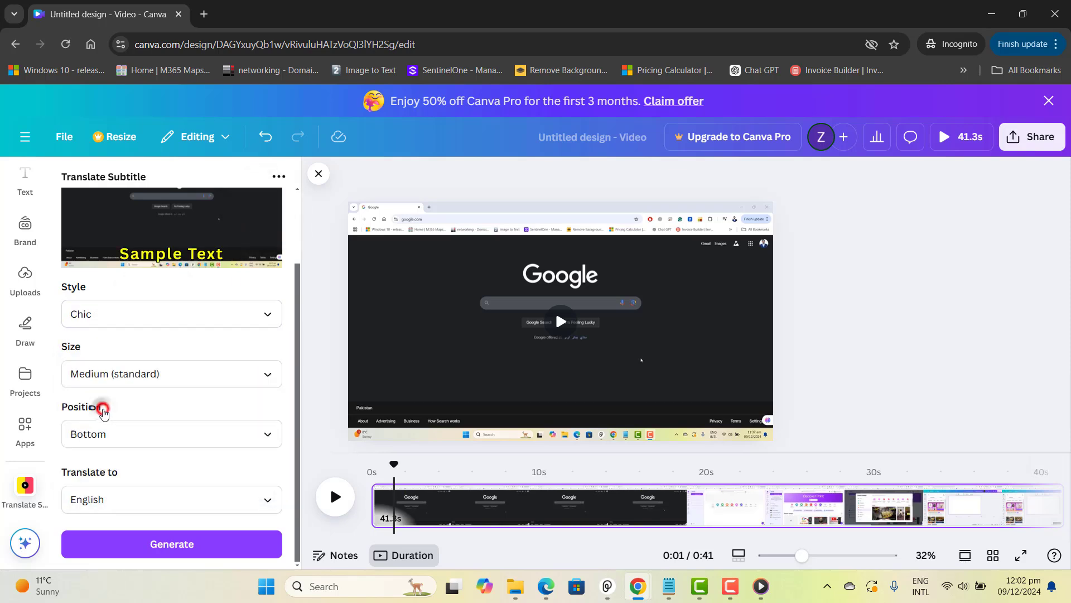
pyautogui.click(154, 309)
pyautogui.click(127, 436)
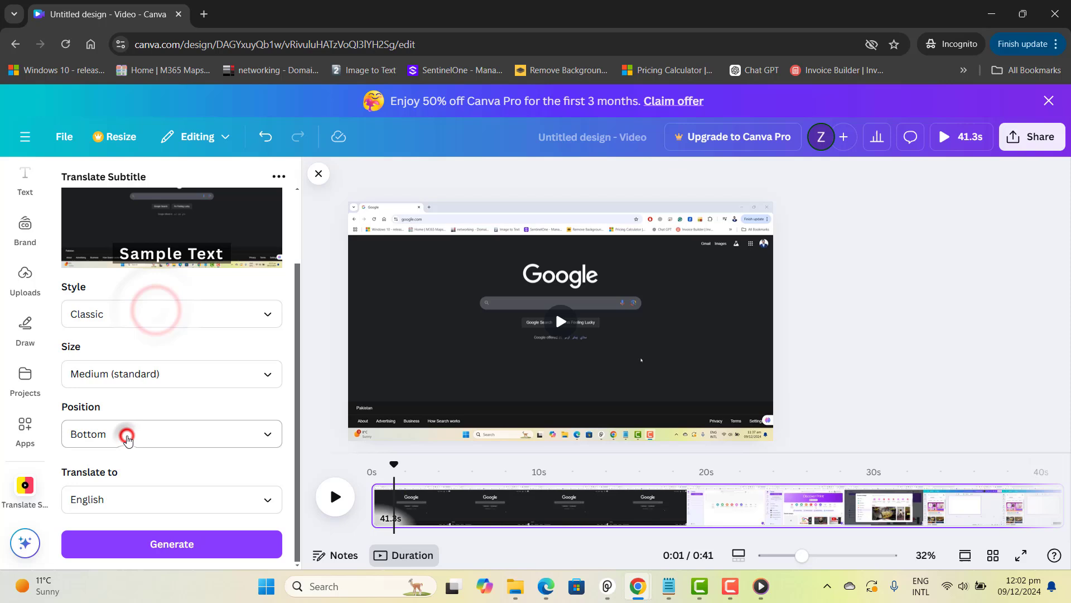
pyautogui.click(168, 316)
pyautogui.click(111, 465)
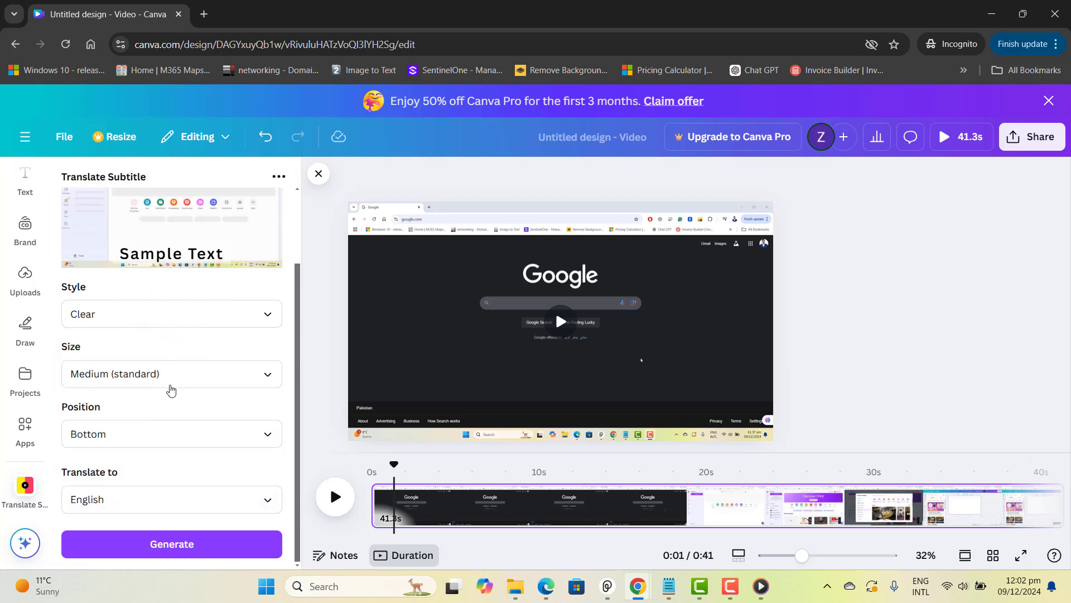
# - Set the subtitle style to Bold
pyautogui.click(219, 305)
pyautogui.click(111, 484)
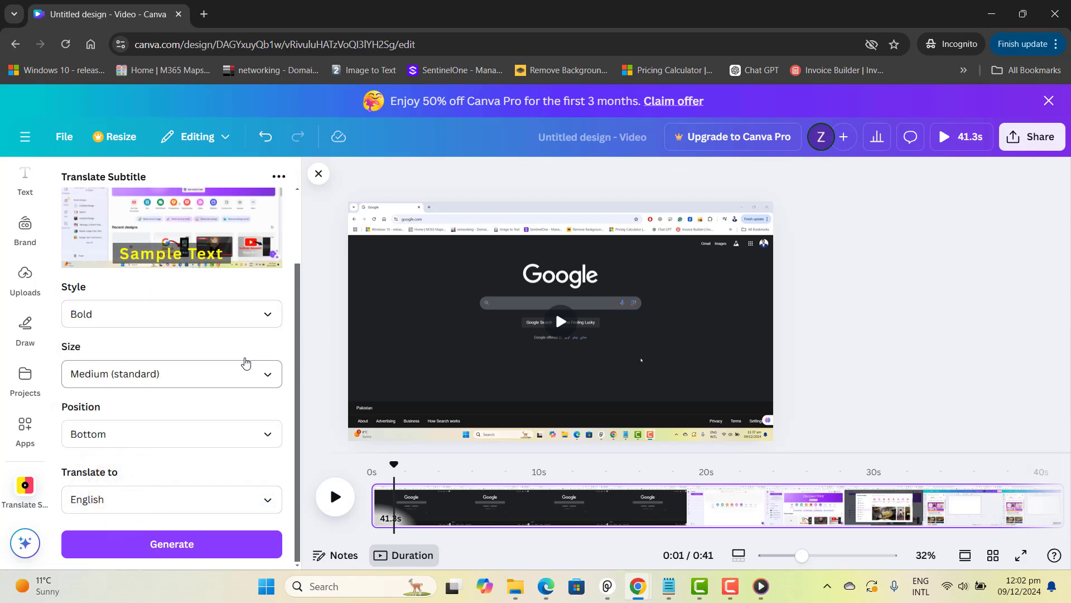
pyautogui.click(250, 313)
pyautogui.click(250, 313)
# - Try the Small and X-Large subtitle sizes on the sample text and set the size to Large
pyautogui.click(253, 375)
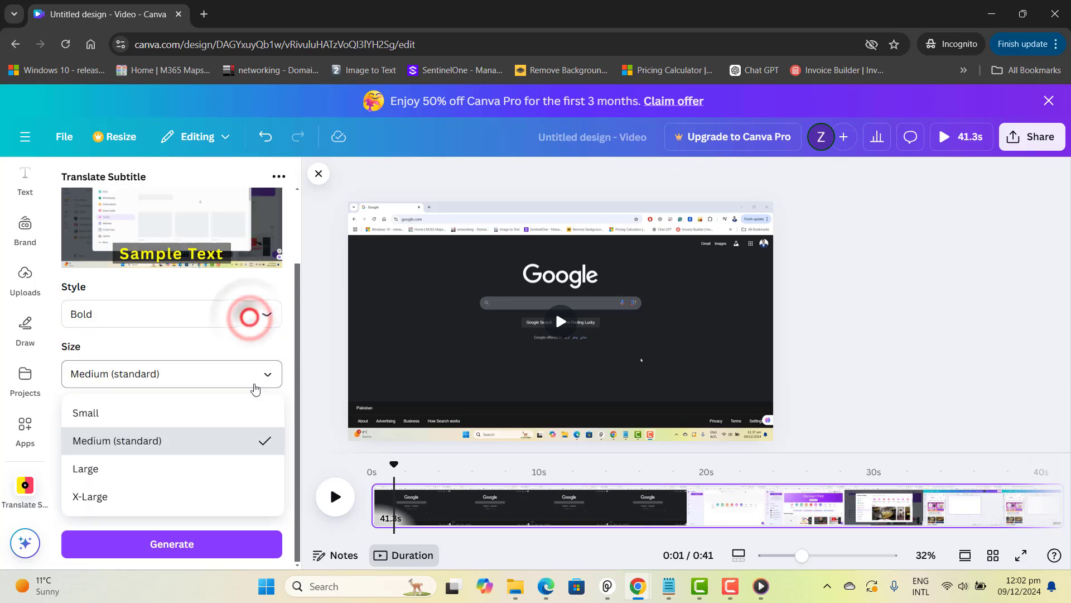
pyautogui.click(135, 422)
pyautogui.click(236, 374)
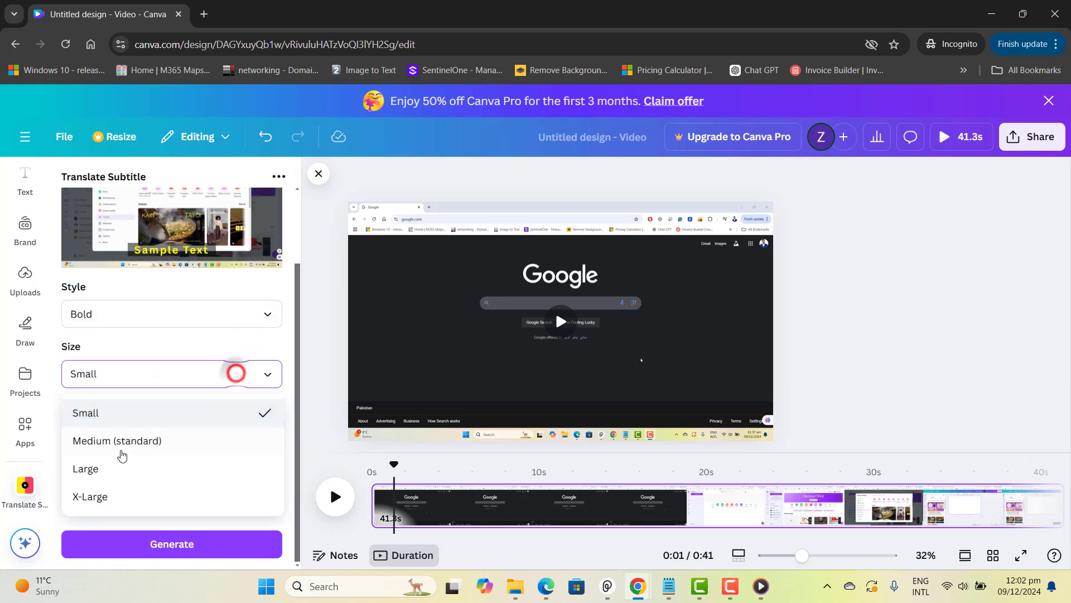
pyautogui.click(111, 467)
pyautogui.click(176, 371)
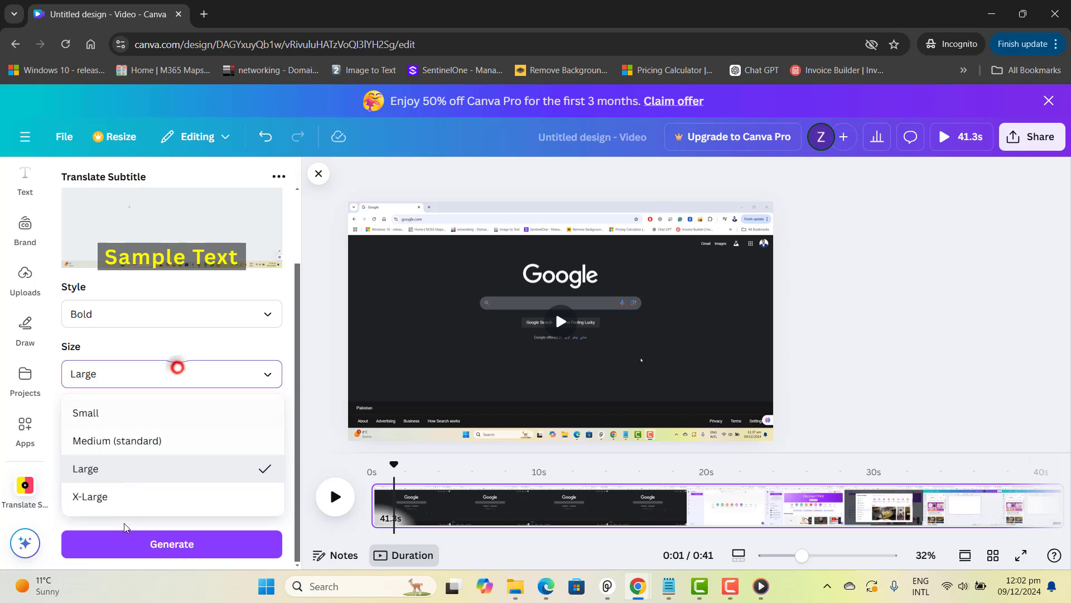
pyautogui.click(103, 497)
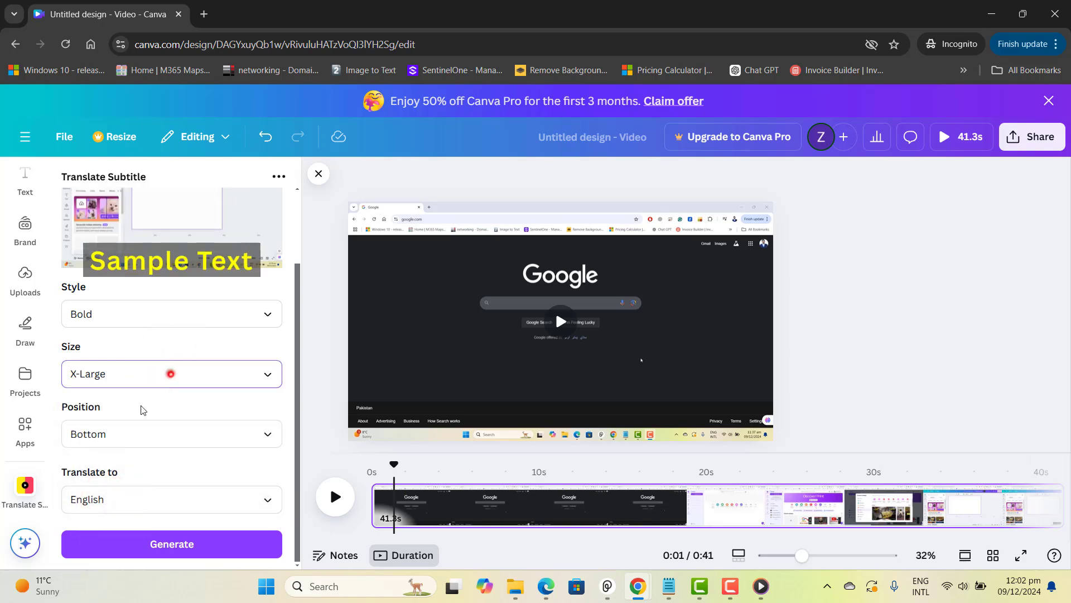
pyautogui.click(170, 373)
pyautogui.click(102, 469)
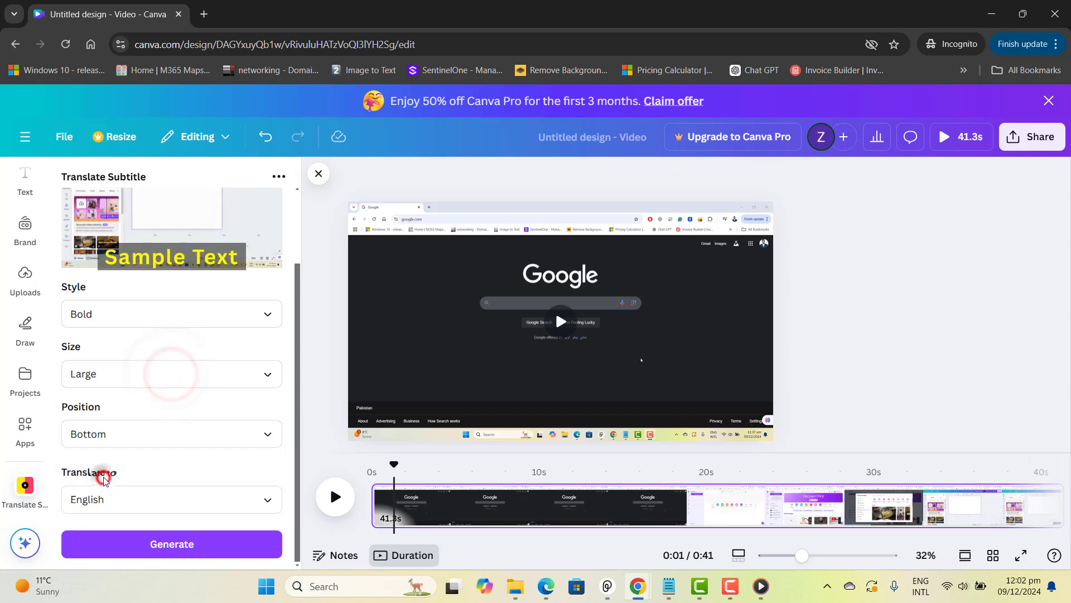
# - Keep English as the translation language and generate the subtitles for the video
pyautogui.click(297, 323)
pyautogui.click(246, 506)
pyautogui.click(240, 507)
pyautogui.click(132, 507)
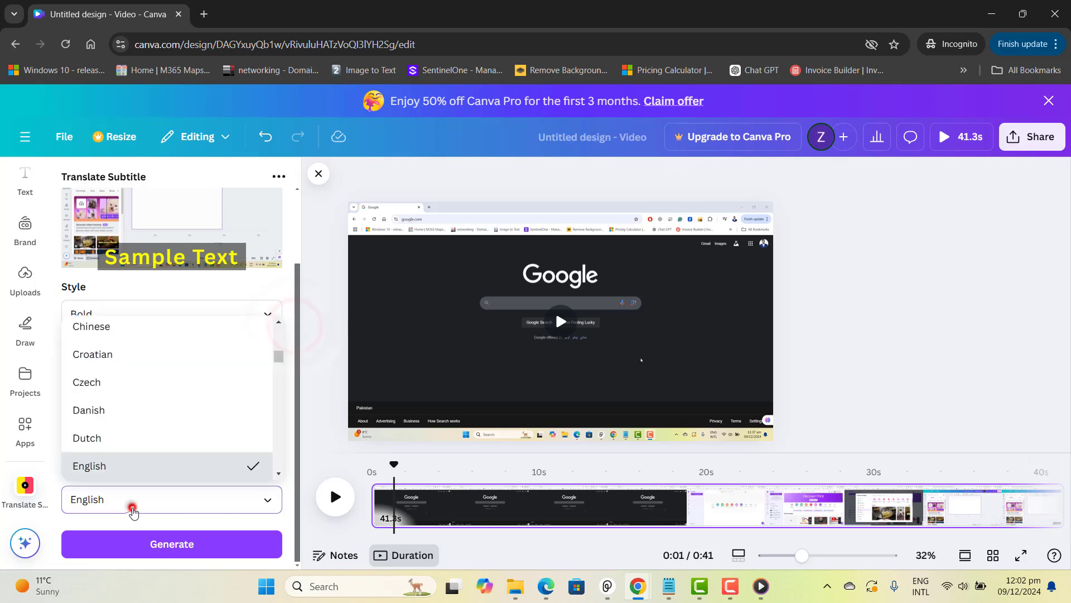
pyautogui.click(101, 471)
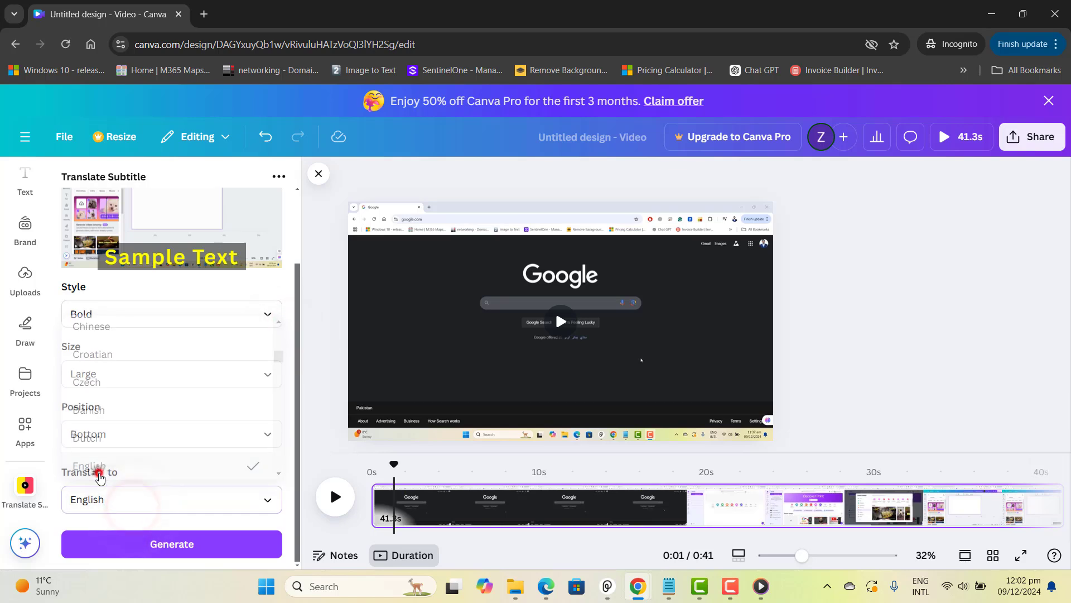
pyautogui.click(174, 543)
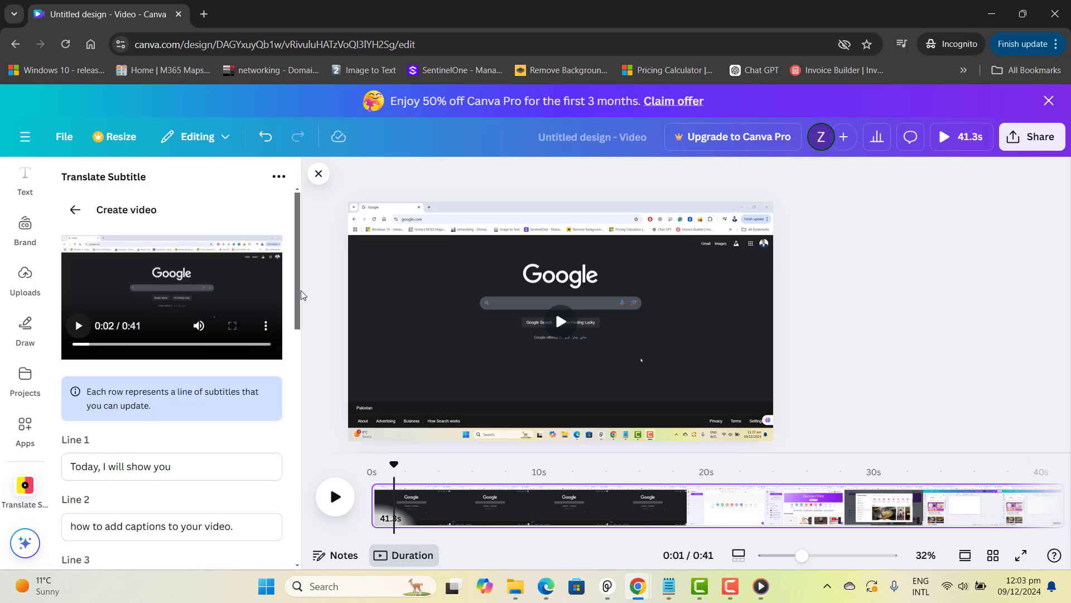
# - Review the generated subtitle lines 1 to 12 and the video preview for wording that needs correction
pyautogui.moveTo(293, 287); pyautogui.dragTo(299, 321)
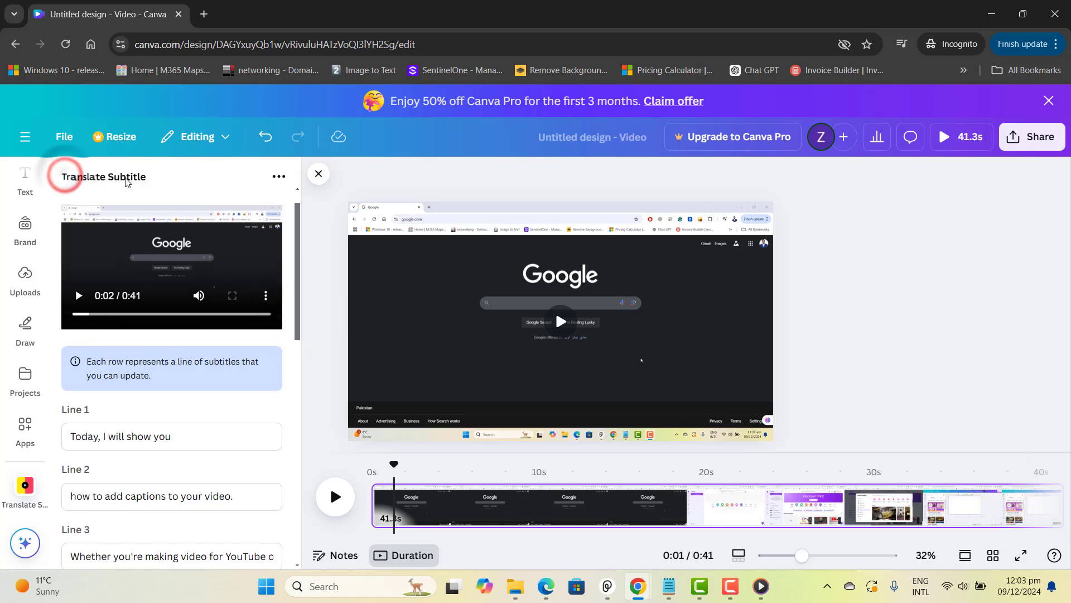
pyautogui.moveTo(296, 263); pyautogui.dragTo(296, 299)
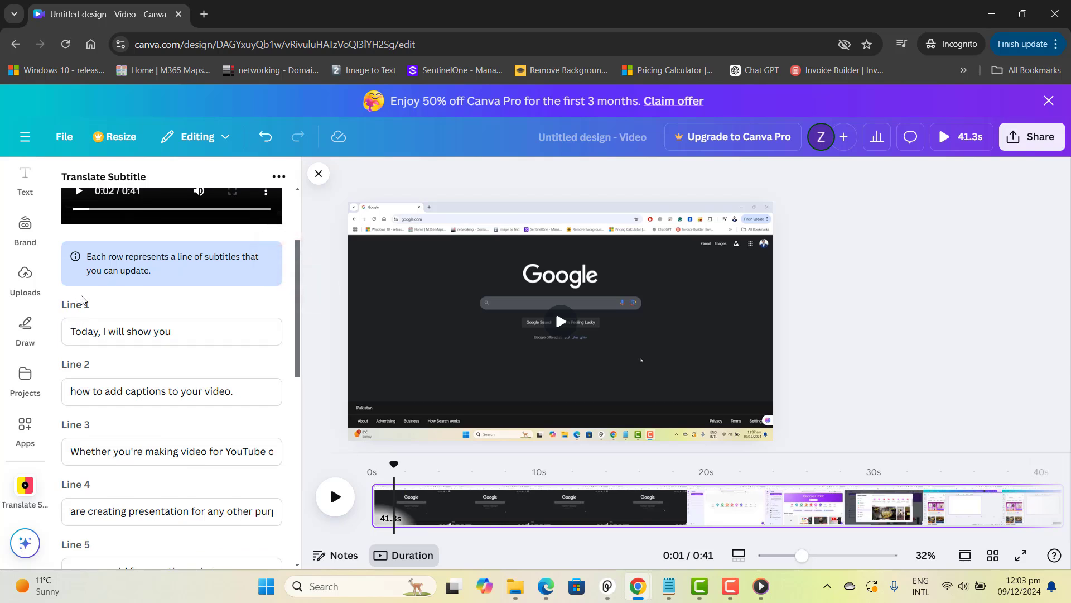
pyautogui.moveTo(299, 299); pyautogui.dragTo(297, 251)
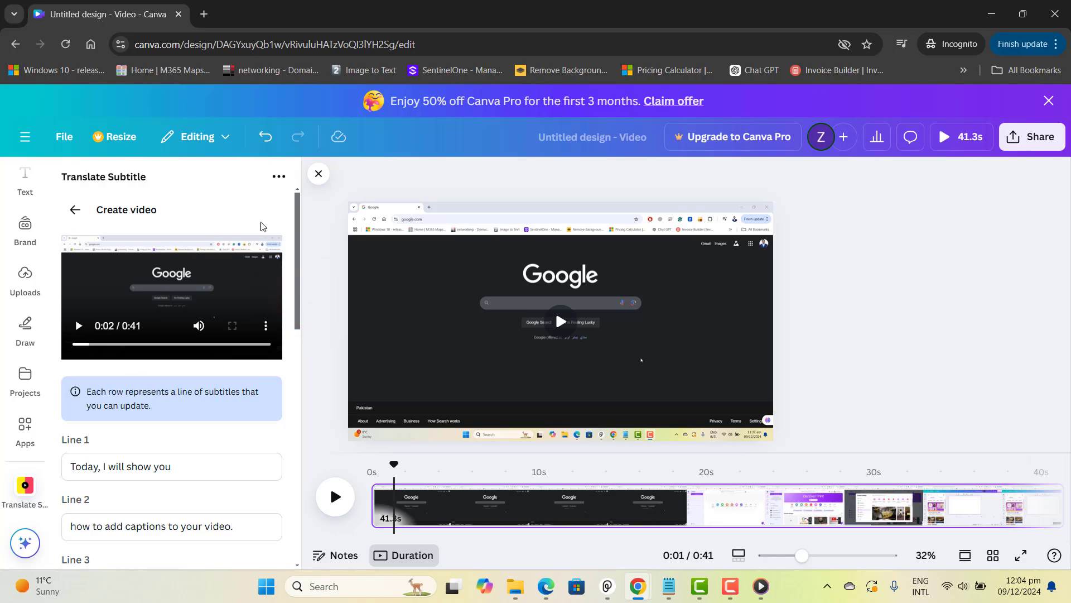
pyautogui.moveTo(296, 241); pyautogui.dragTo(304, 482)
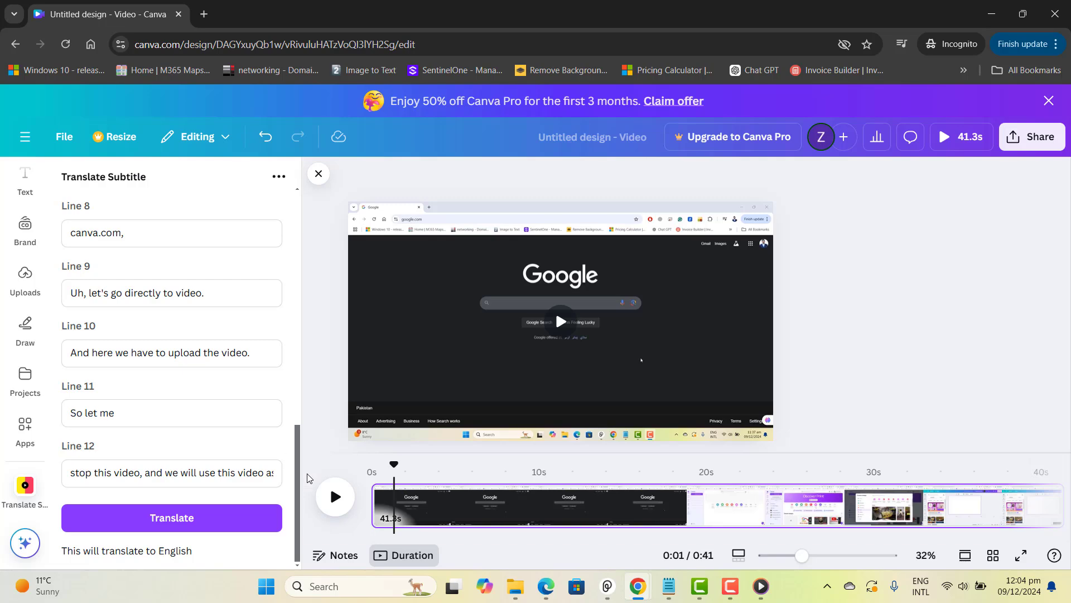
pyautogui.scroll(3, 296, 470)
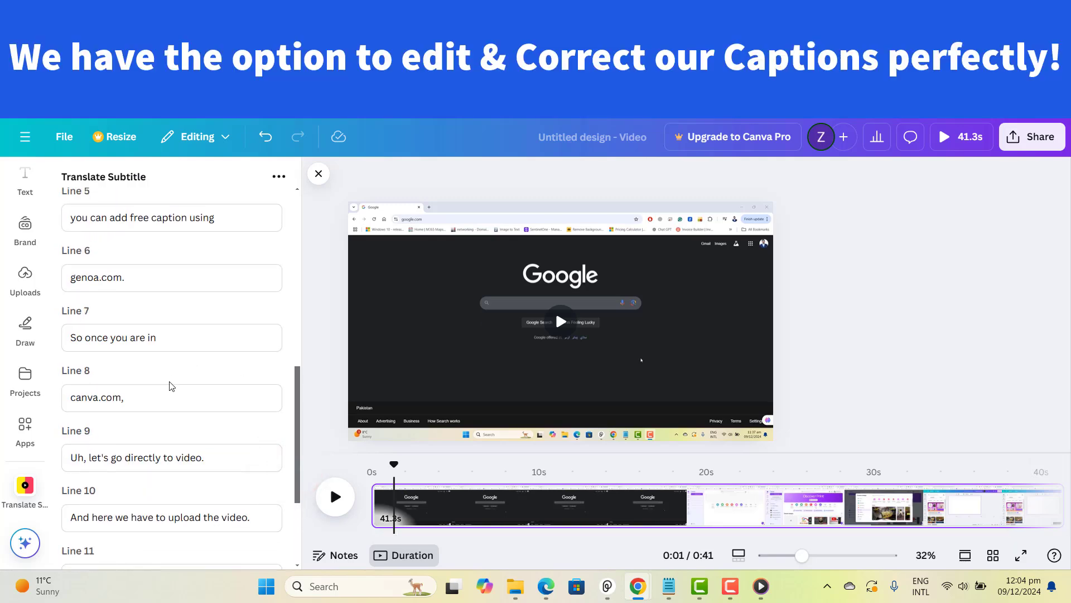
pyautogui.moveTo(296, 405); pyautogui.dragTo(238, 272)
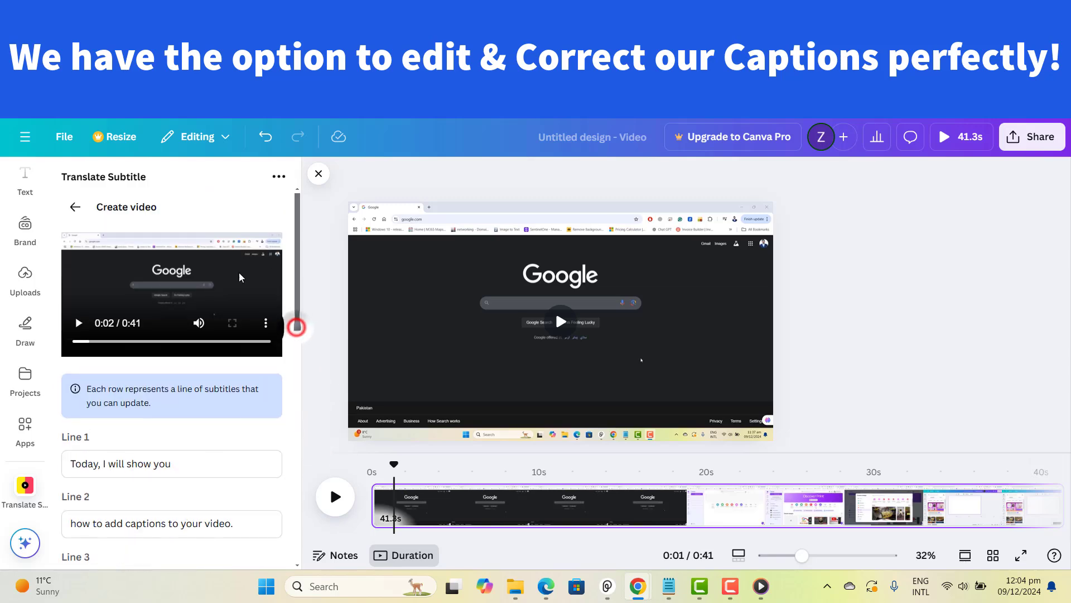
pyautogui.moveTo(297, 243); pyautogui.dragTo(281, 530)
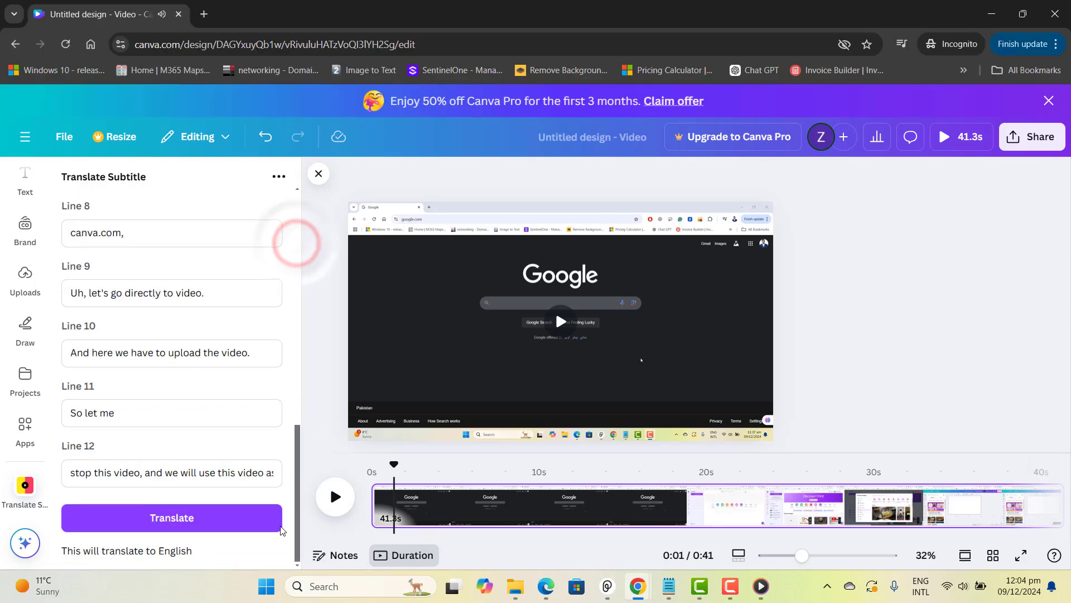
pyautogui.scroll(15, 280, 282)
pyautogui.moveTo(106, 345); pyautogui.dragTo(63, 367)
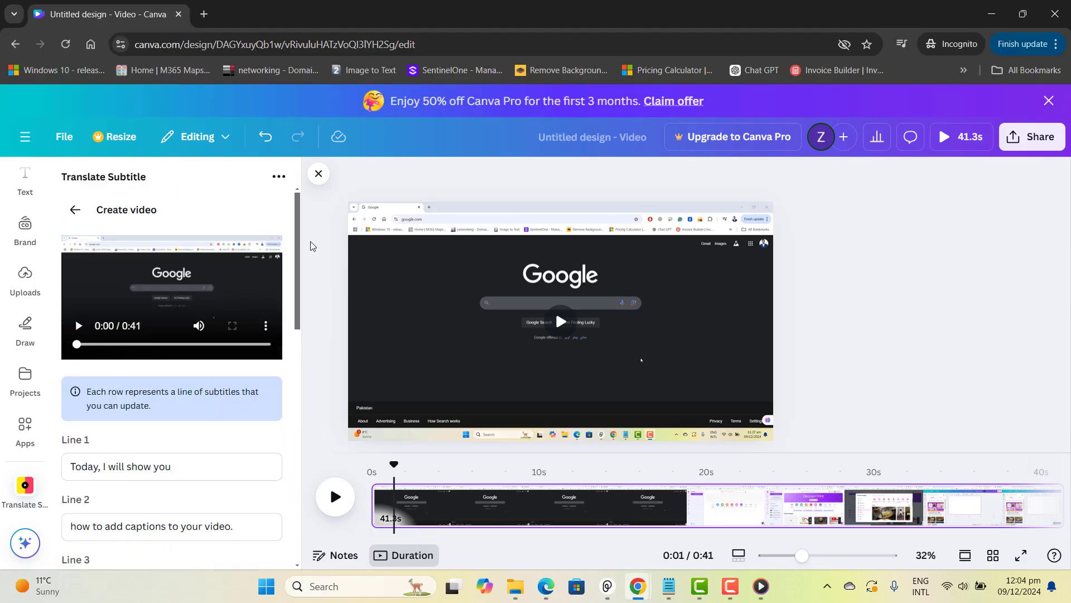
# - Translate the reviewed subtitle lines to English and generate the video with subtitles
pyautogui.moveTo(297, 246); pyautogui.dragTo(257, 522)
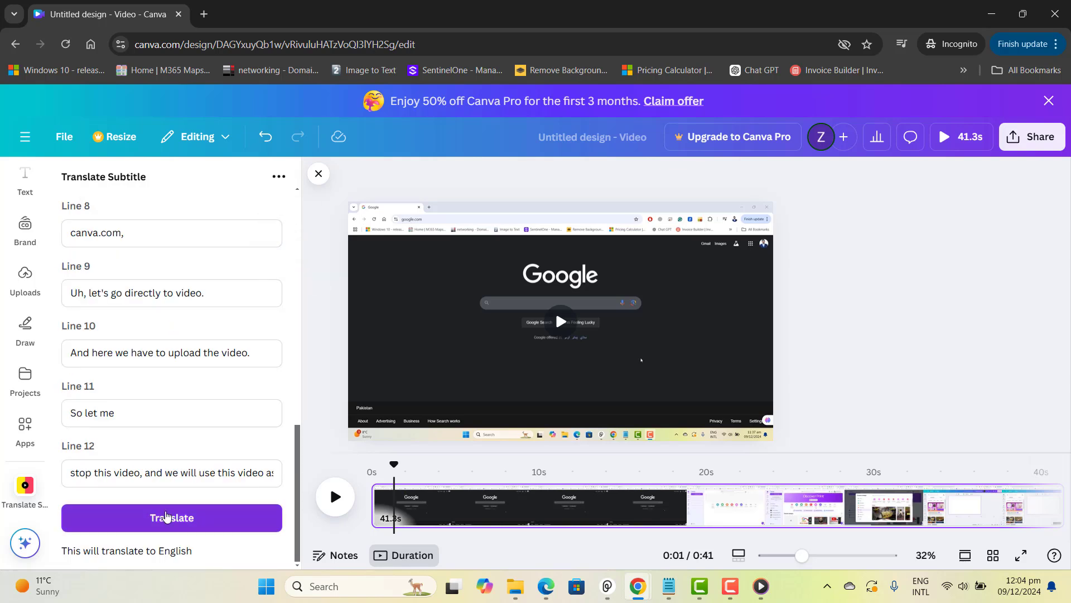
pyautogui.click(162, 528)
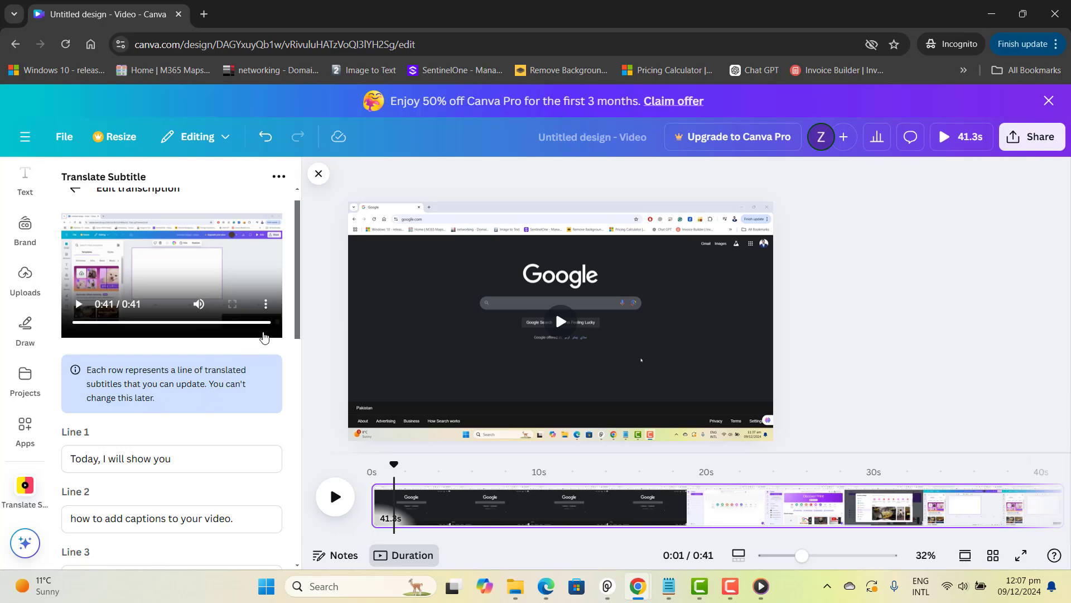
pyautogui.moveTo(296, 296); pyautogui.dragTo(302, 453)
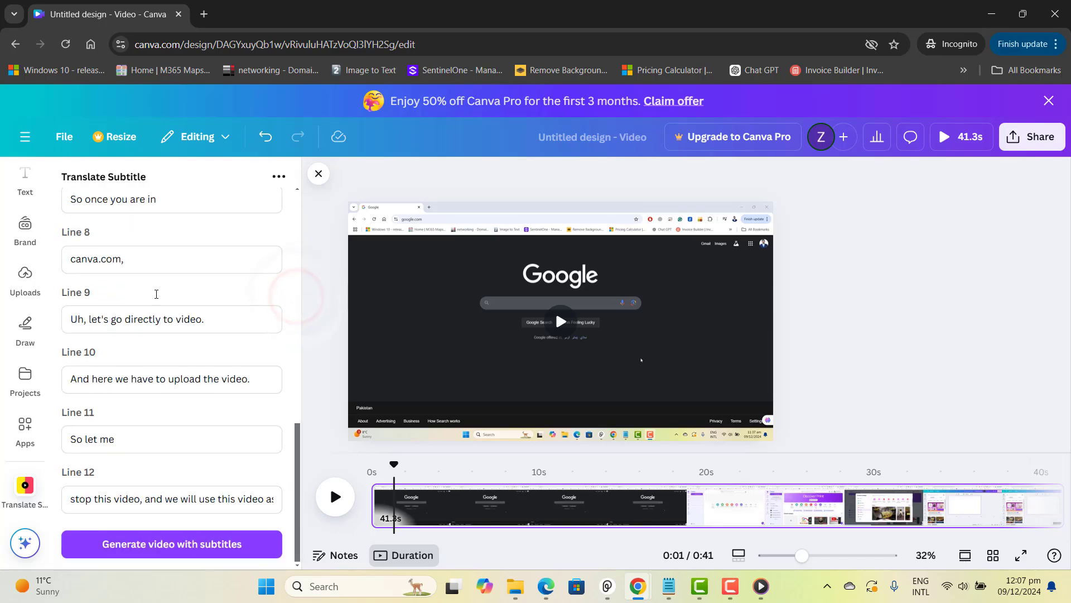
pyautogui.click(152, 551)
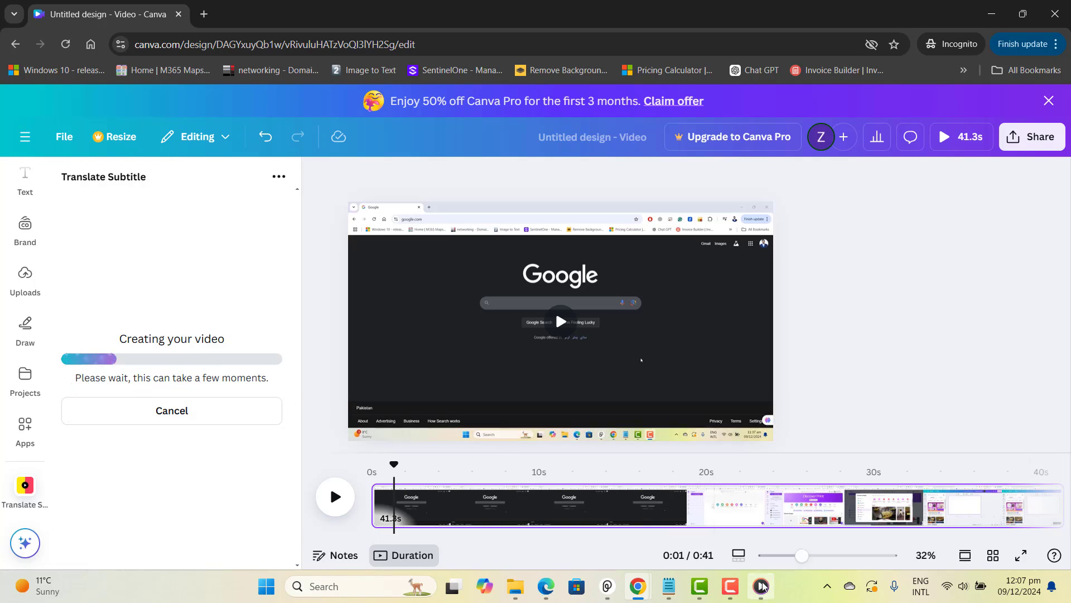
pyautogui.click(732, 595)
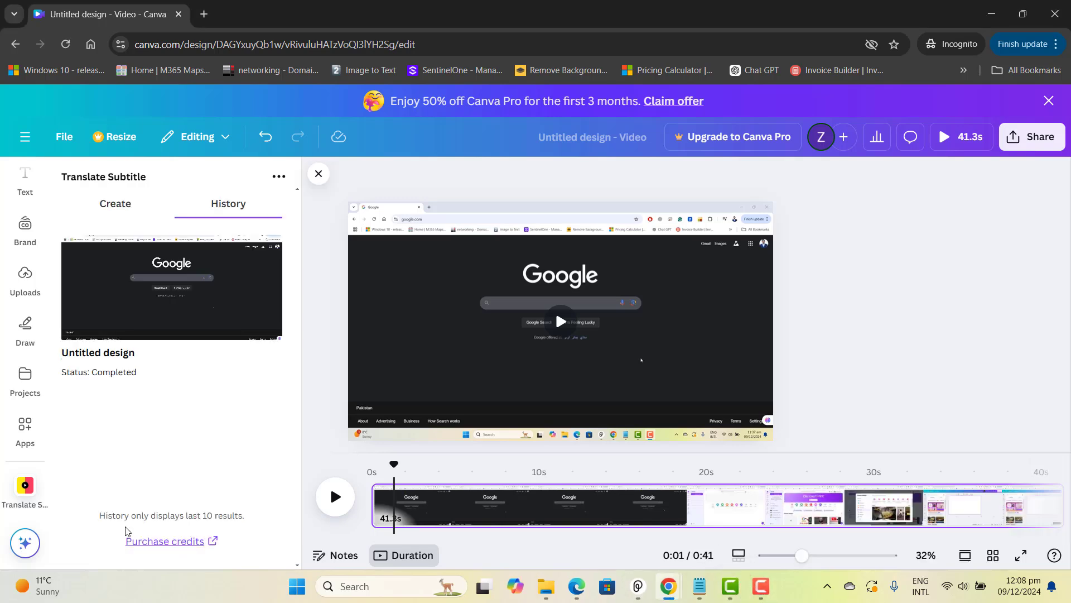
# - Open the completed subtitled video from the app's history and play part of it to check the captions
pyautogui.click(170, 290)
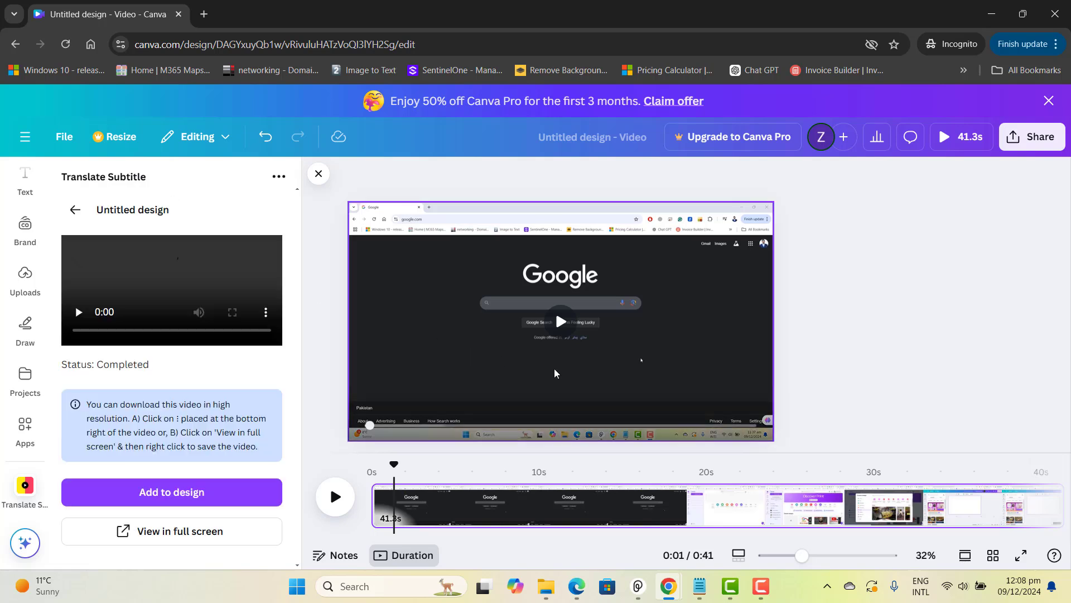
pyautogui.click(78, 327)
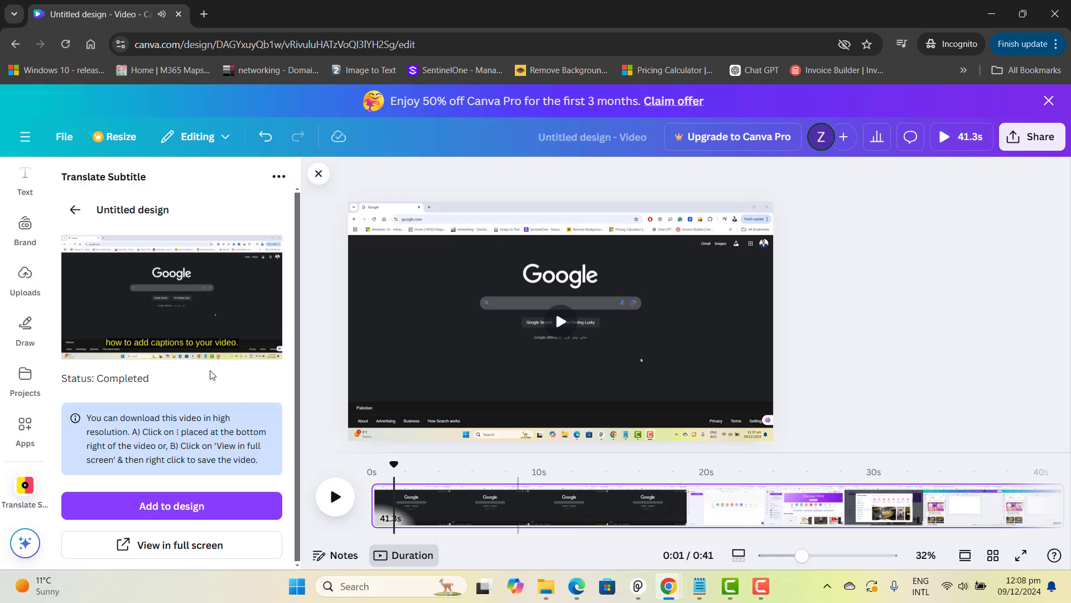
pyautogui.click(77, 327)
# - Delete the original uncaptioned video from the design page
pyautogui.click(583, 268)
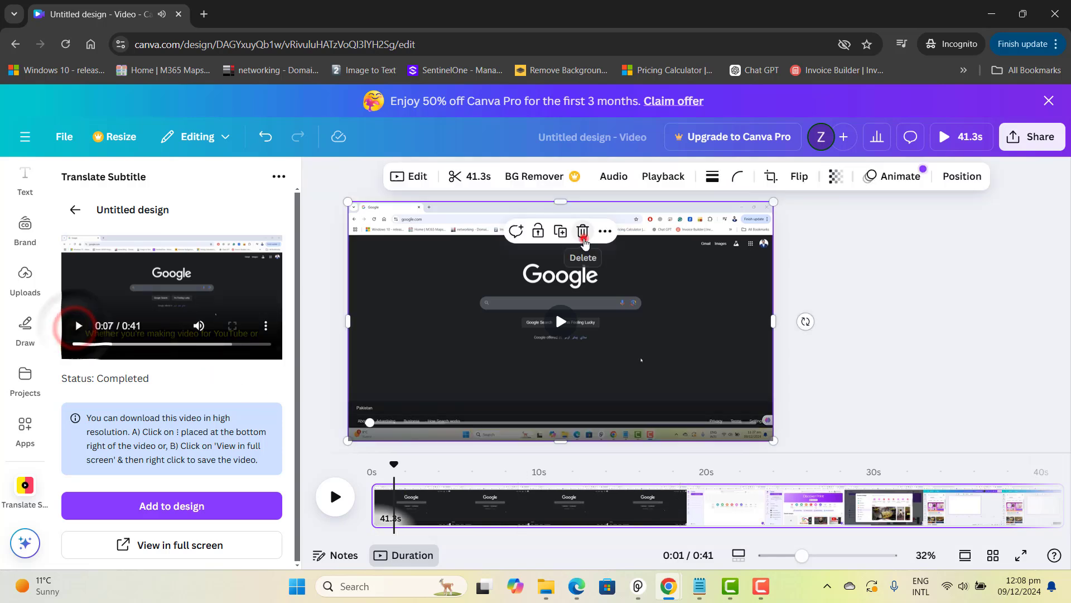
pyautogui.click(583, 239)
# - Add the subtitled video to the design and enlarge it to fill the whole page
pyautogui.moveTo(123, 294); pyautogui.dragTo(535, 295)
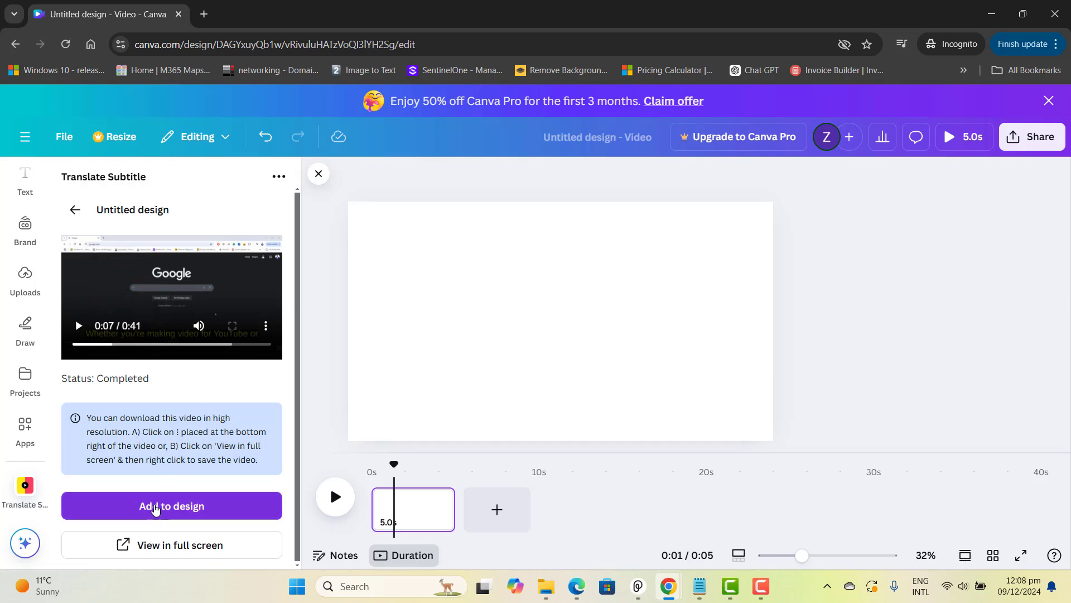
pyautogui.click(156, 509)
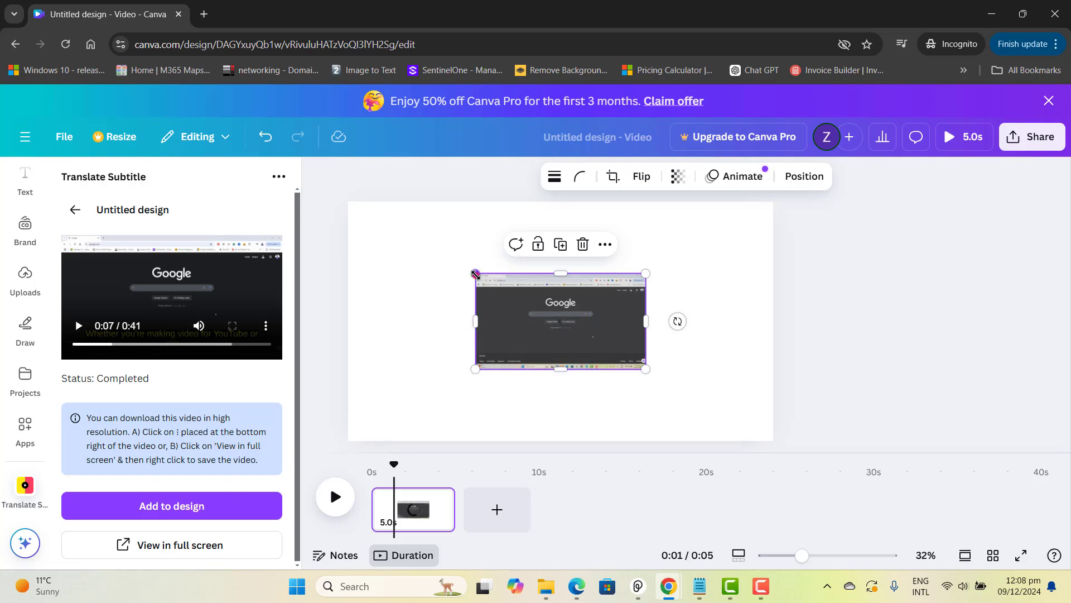
pyautogui.moveTo(475, 273); pyautogui.dragTo(348, 202)
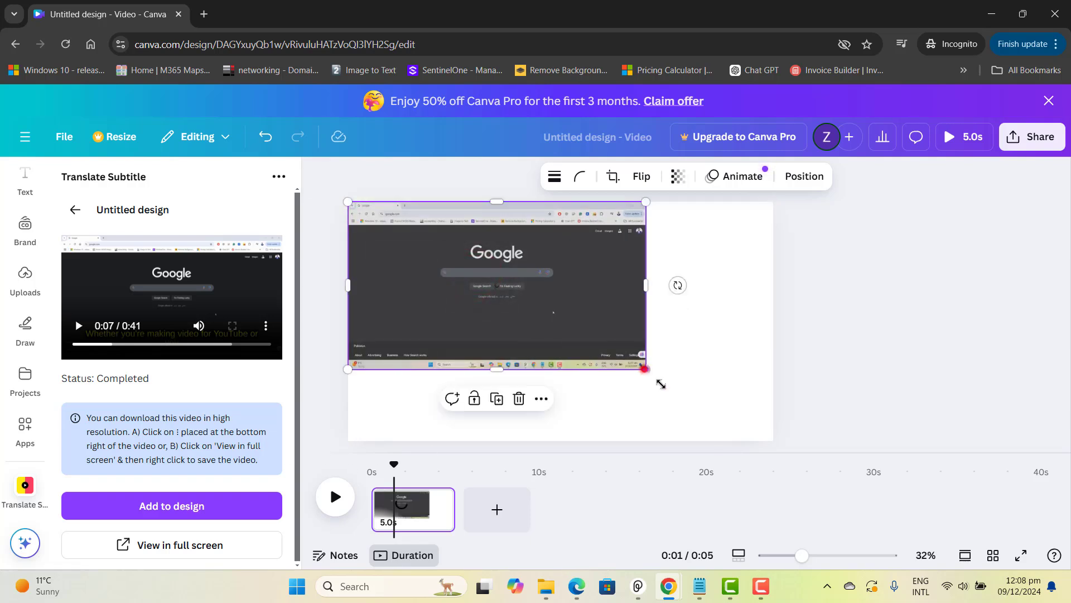
pyautogui.moveTo(645, 368); pyautogui.dragTo(773, 441)
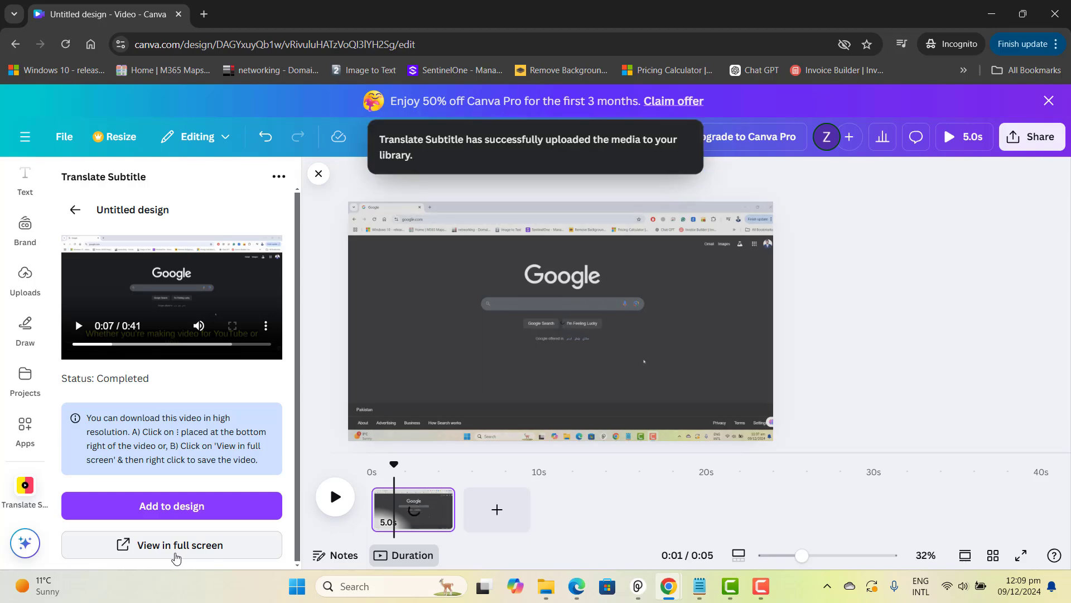
# - View the subtitled video full screen in a new browser tab, play part of it to check the captions, and return to the design
pyautogui.click(175, 545)
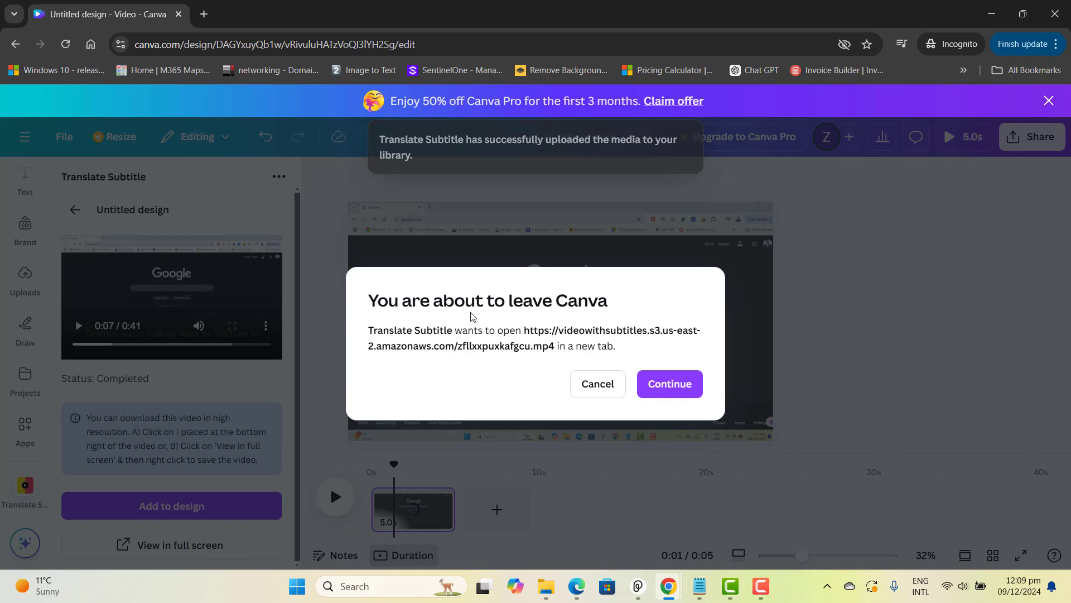
pyautogui.click(694, 397)
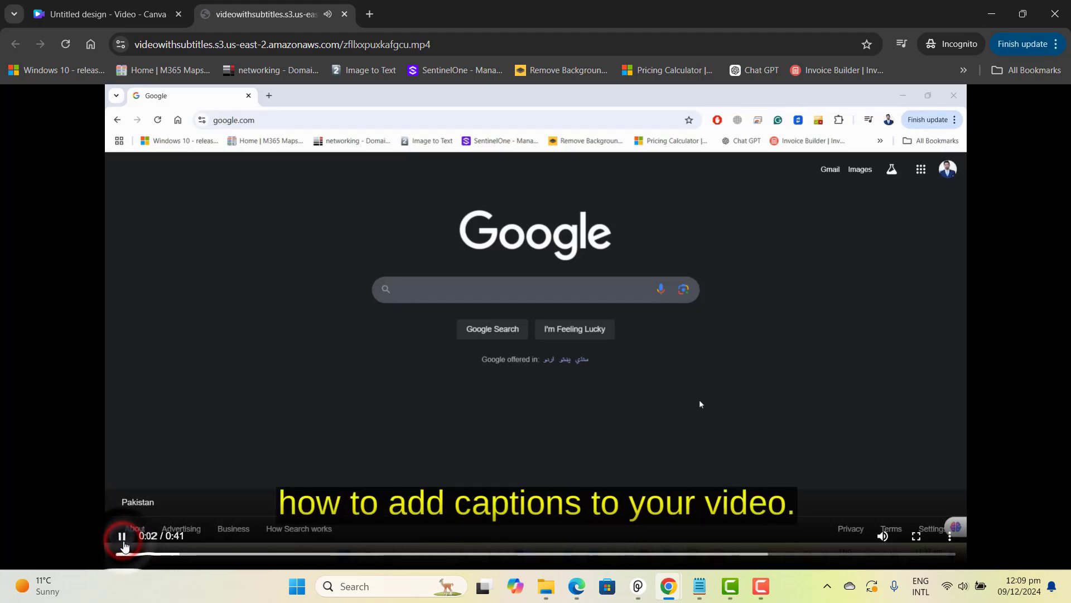
pyautogui.click(123, 536)
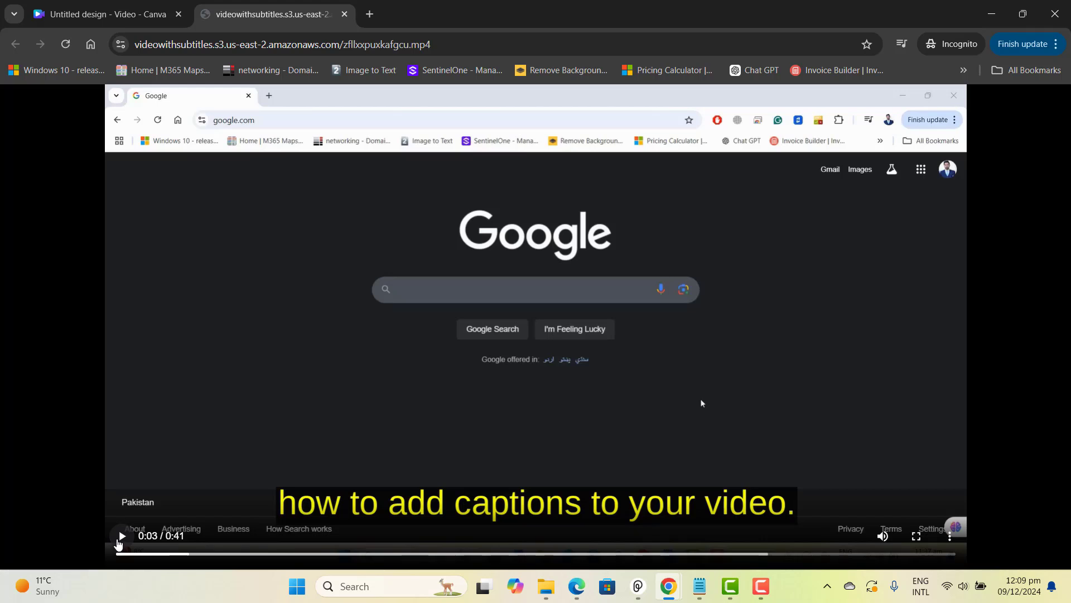
pyautogui.click(119, 538)
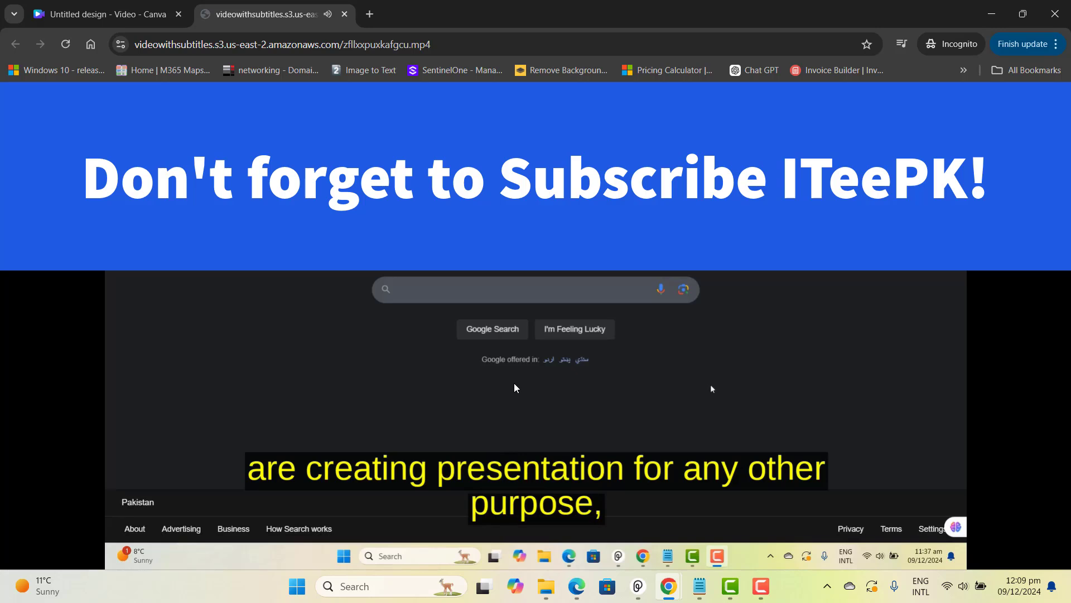
pyautogui.click(514, 384)
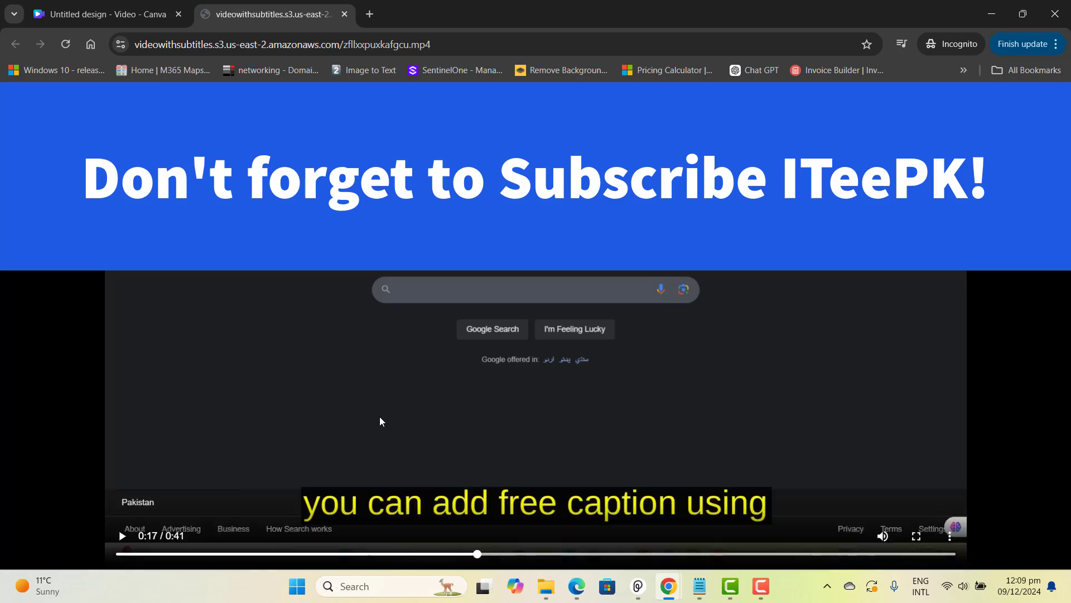
pyautogui.click(107, 13)
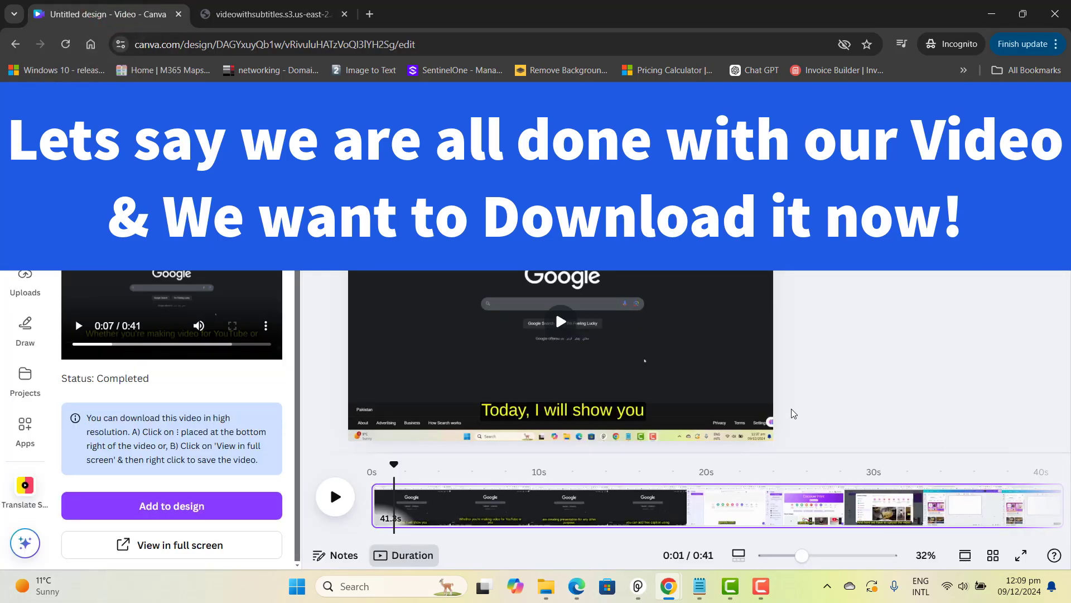
pyautogui.click(990, 308)
pyautogui.click(281, 181)
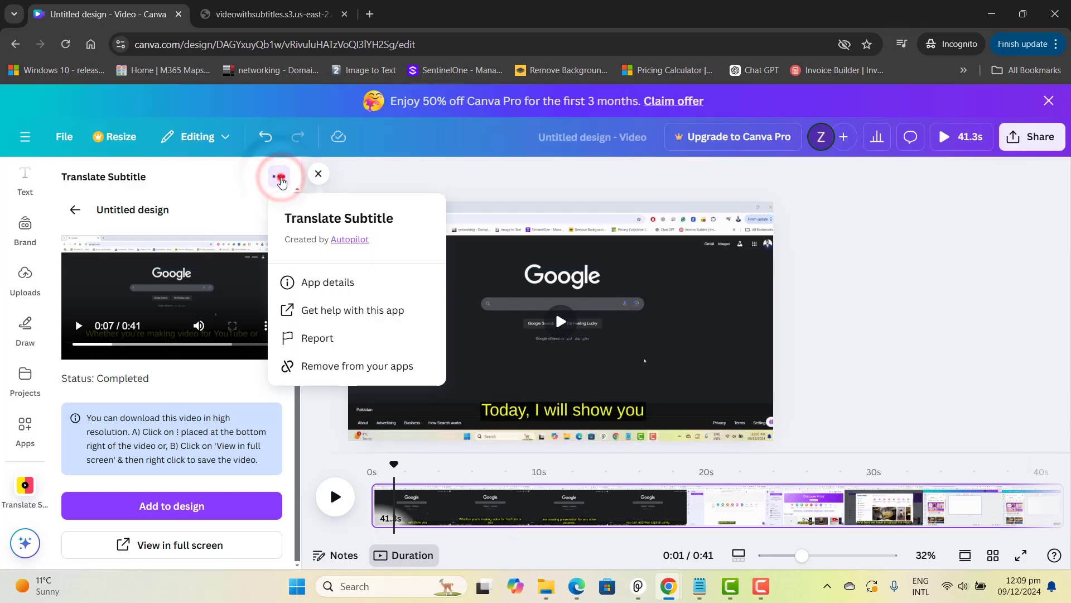
pyautogui.click(279, 177)
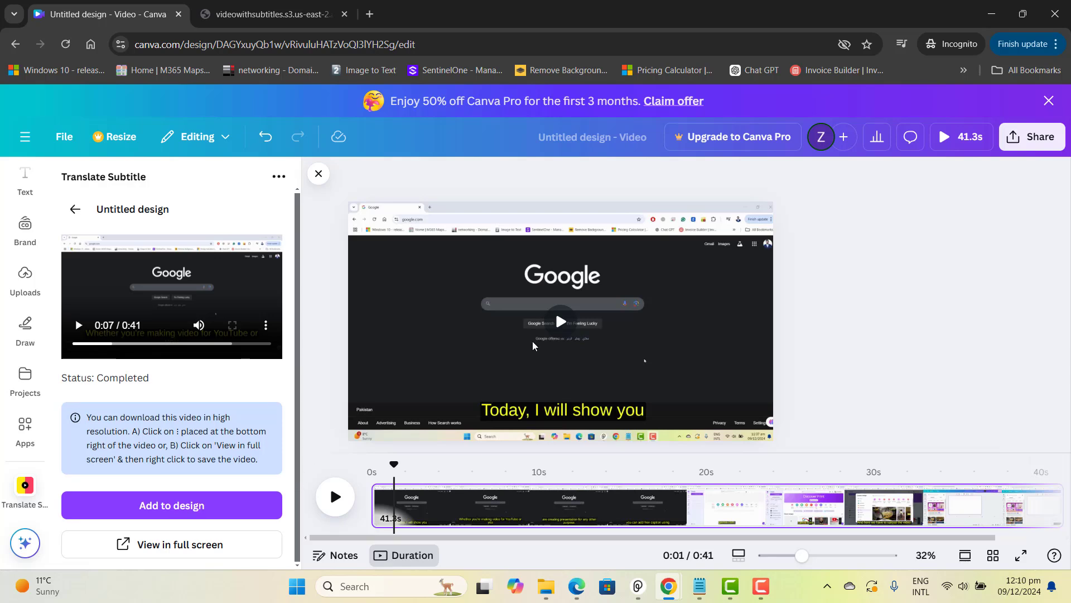
# - Download the captioned design as an MP4 Video
pyautogui.click(937, 234)
pyautogui.click(1056, 135)
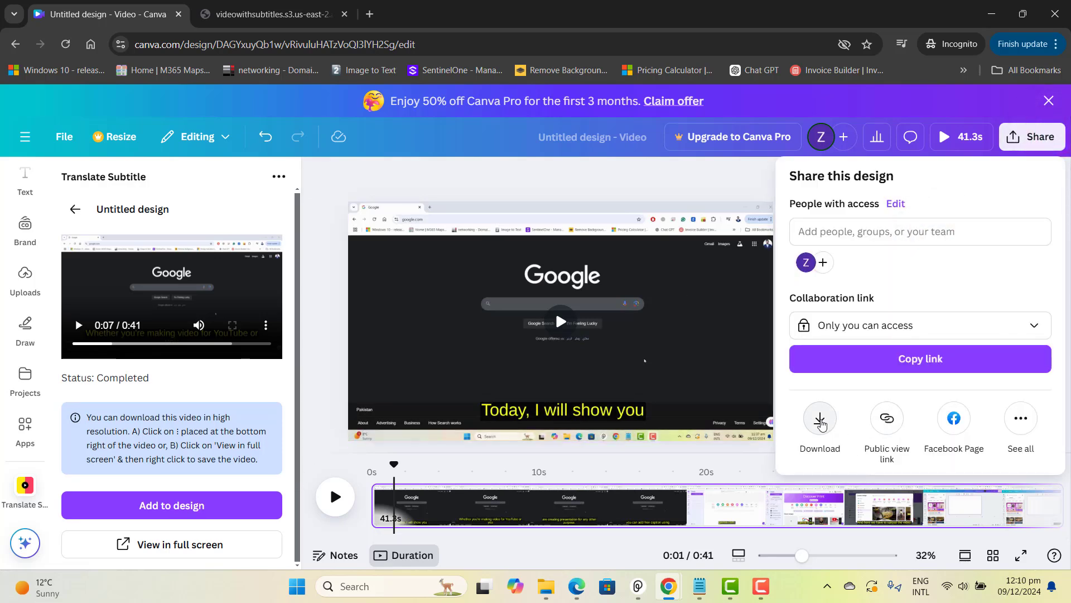
pyautogui.click(821, 423)
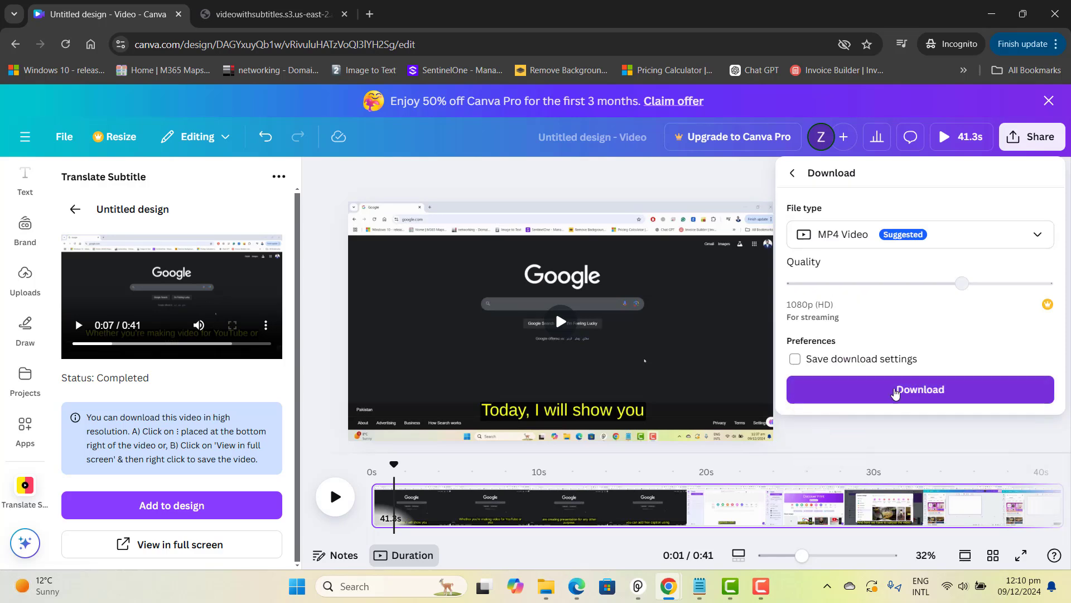
pyautogui.click(896, 390)
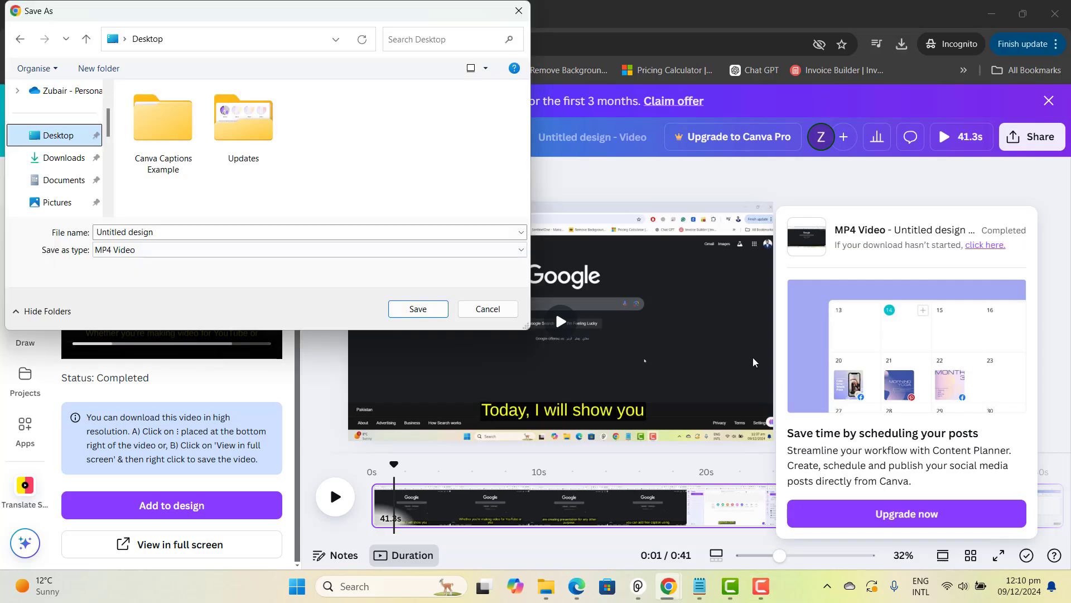
# - Save the downloaded video to the Desktop under the file name "captions example"
pyautogui.click(61, 134)
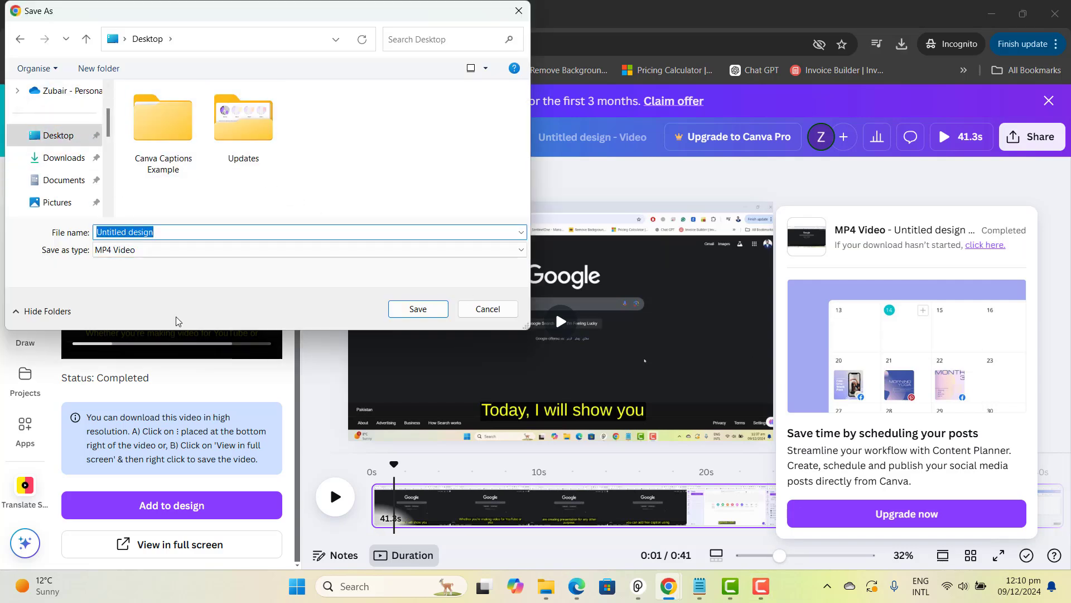
pyautogui.write('captions example')
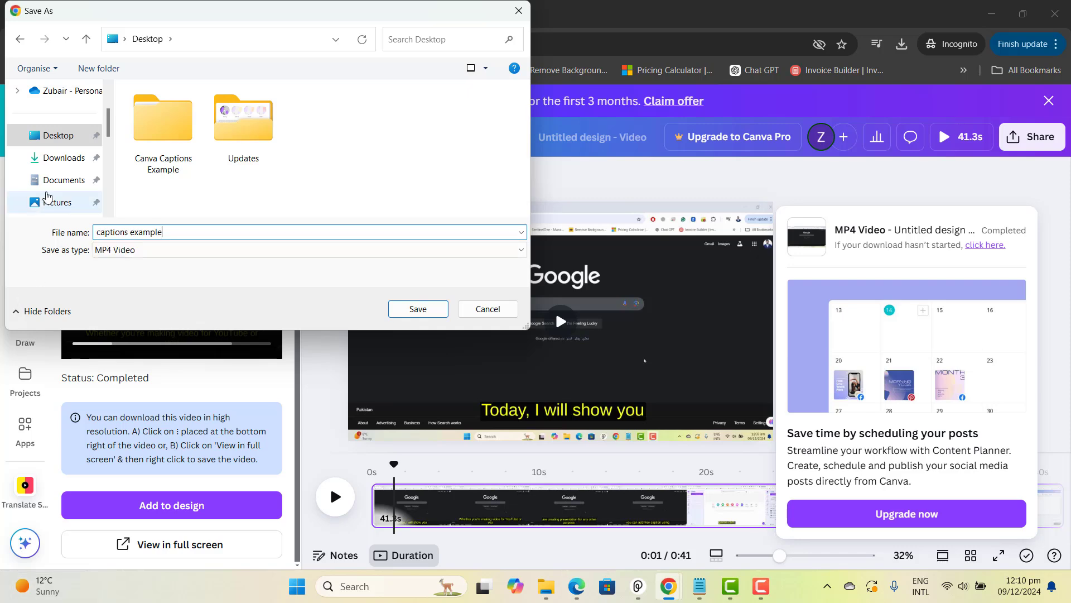
pyautogui.click(422, 305)
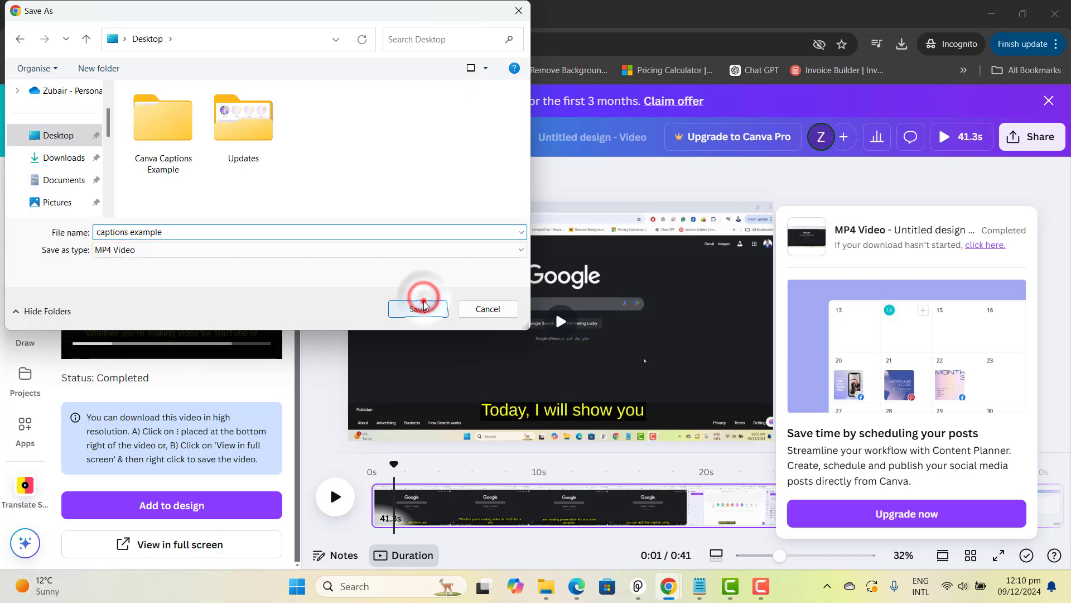
# - Open the "captions example" video from the desktop in Media Player and play part of it enlarged to check the captions
pyautogui.click(1022, 12)
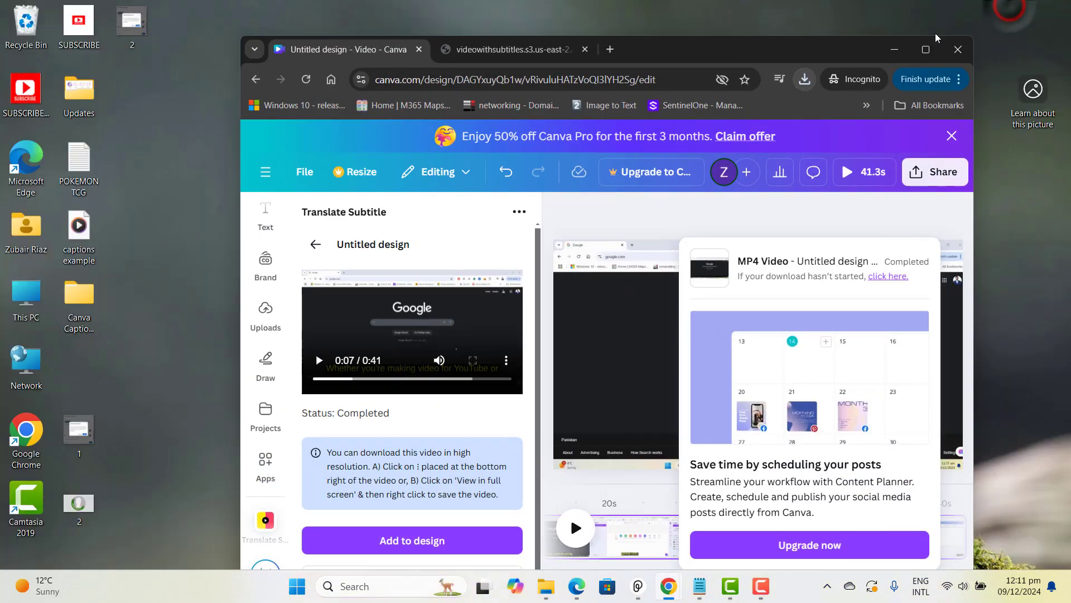
pyautogui.click(895, 49)
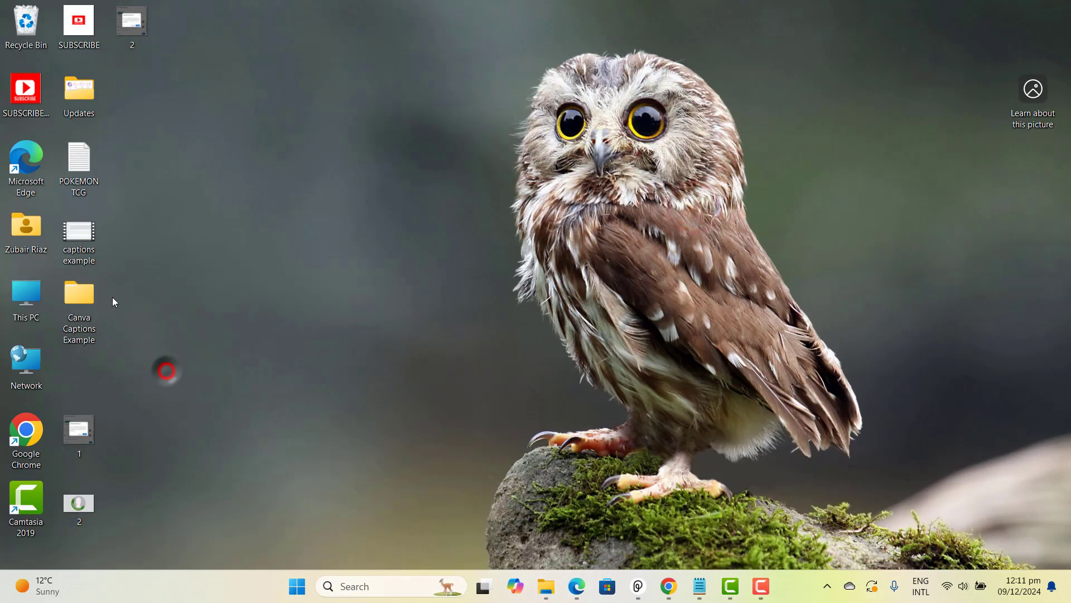
pyautogui.doubleClick(80, 235)
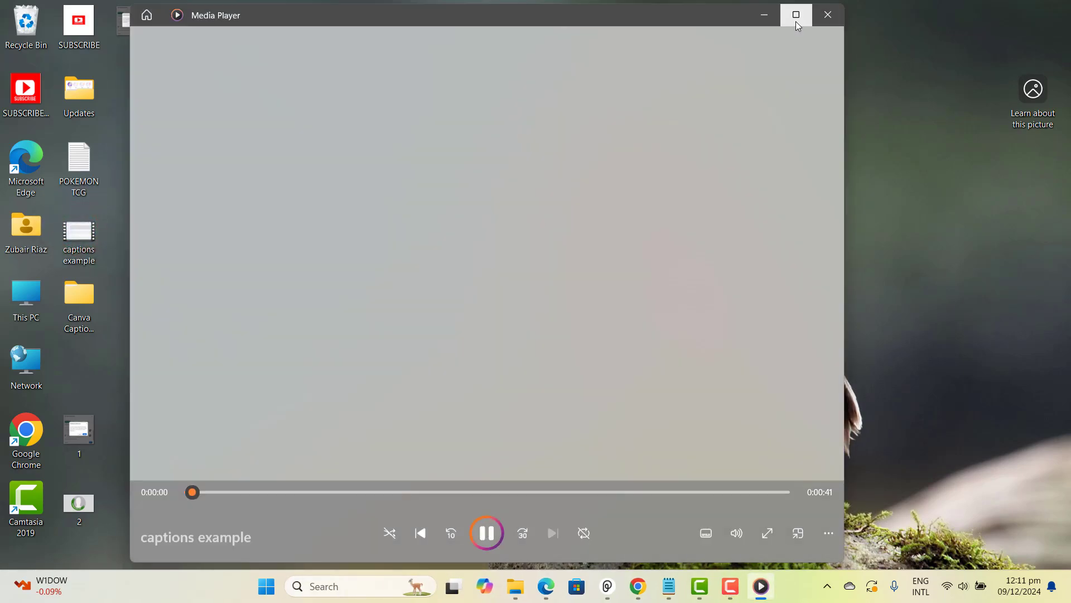
pyautogui.click(796, 15)
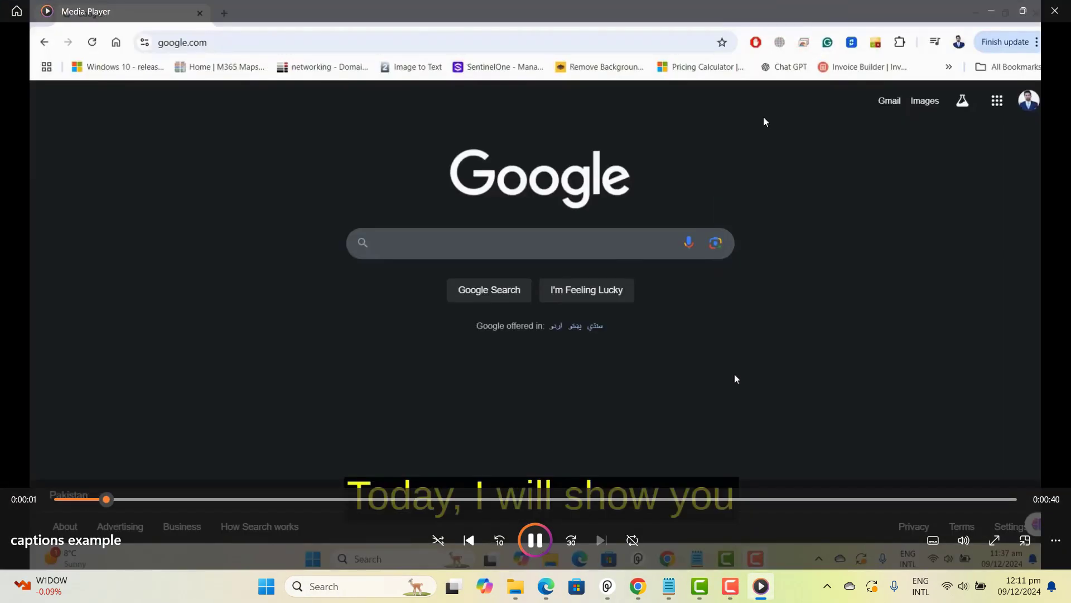
pyautogui.doubleClick(726, 179)
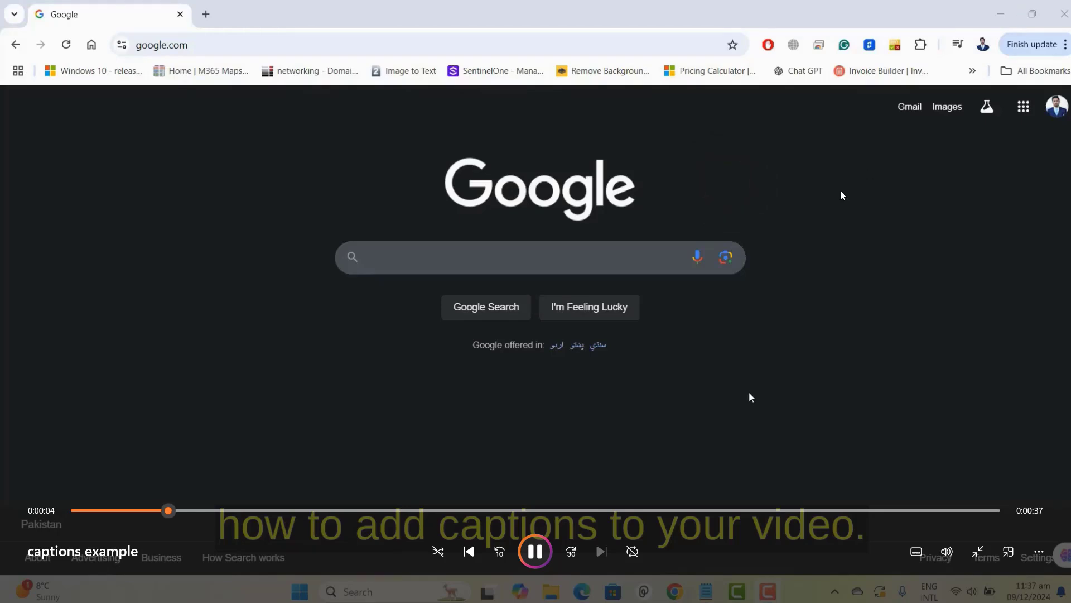
pyautogui.doubleClick(841, 191)
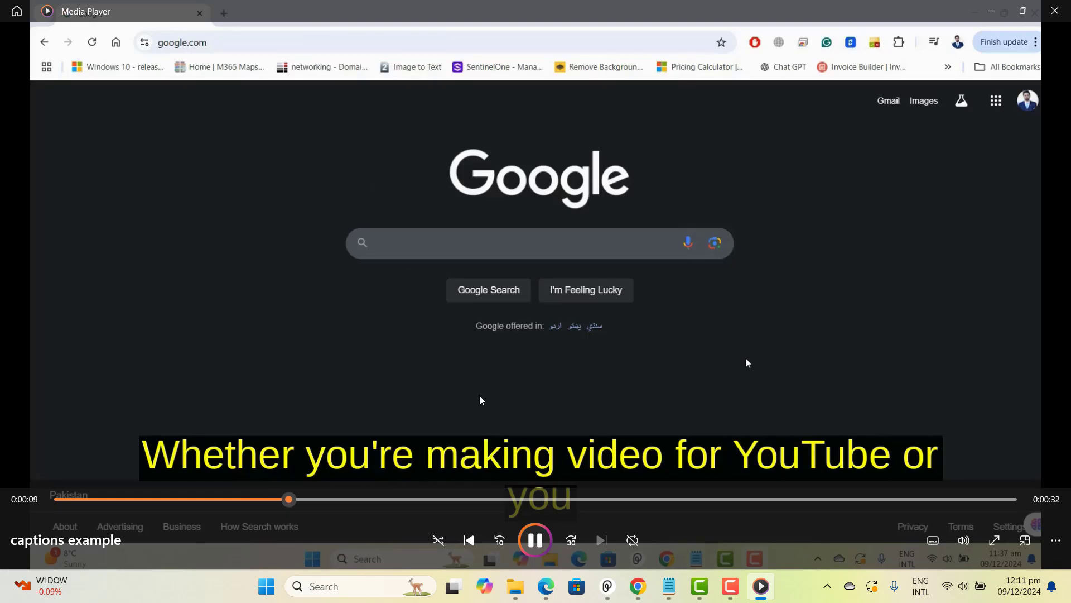
pyautogui.click(533, 547)
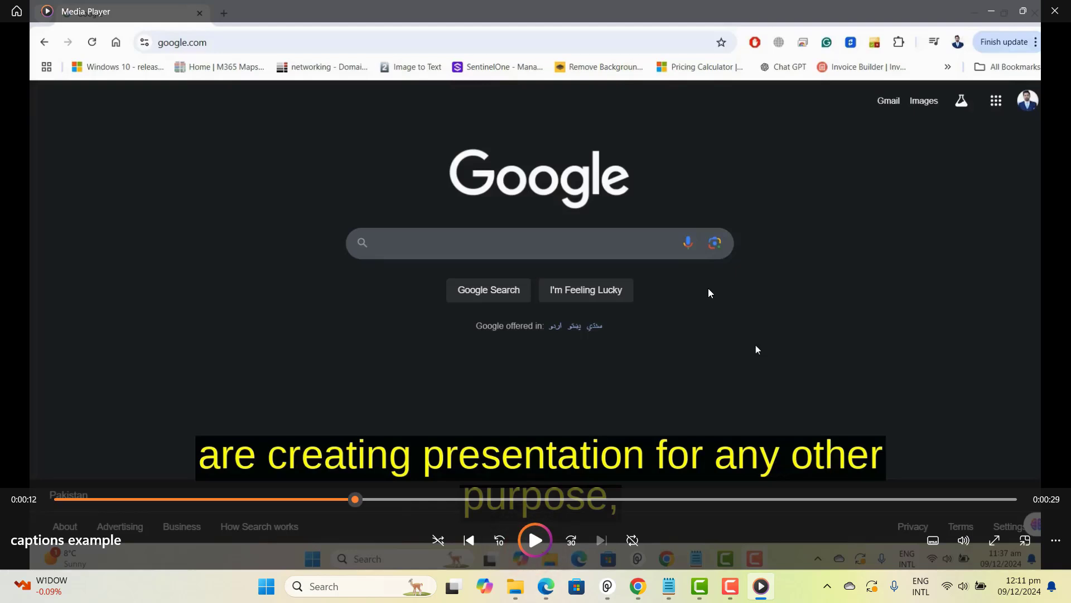